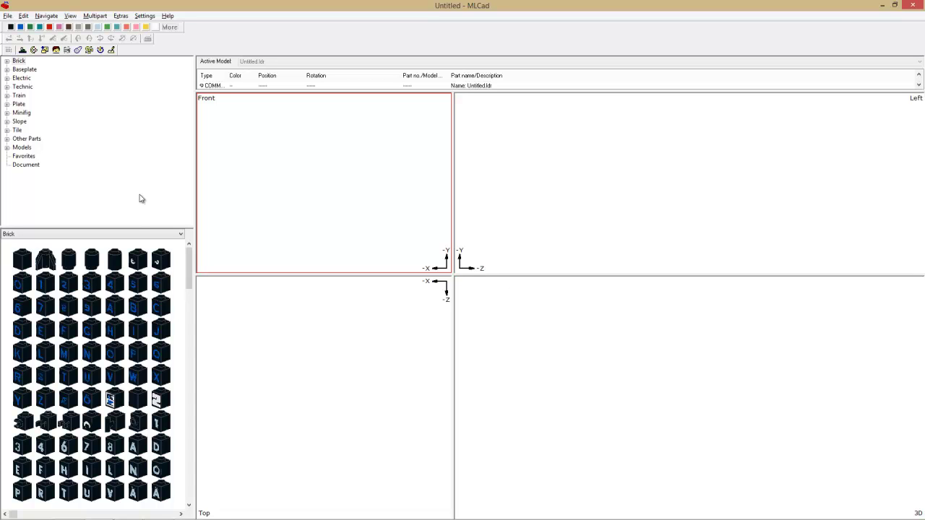
# Generate a minifig with the blank Female Hair heading as hairpiece and the Standard Grin Pattern head, inserted into the current file.
pyautogui.click(7, 113)
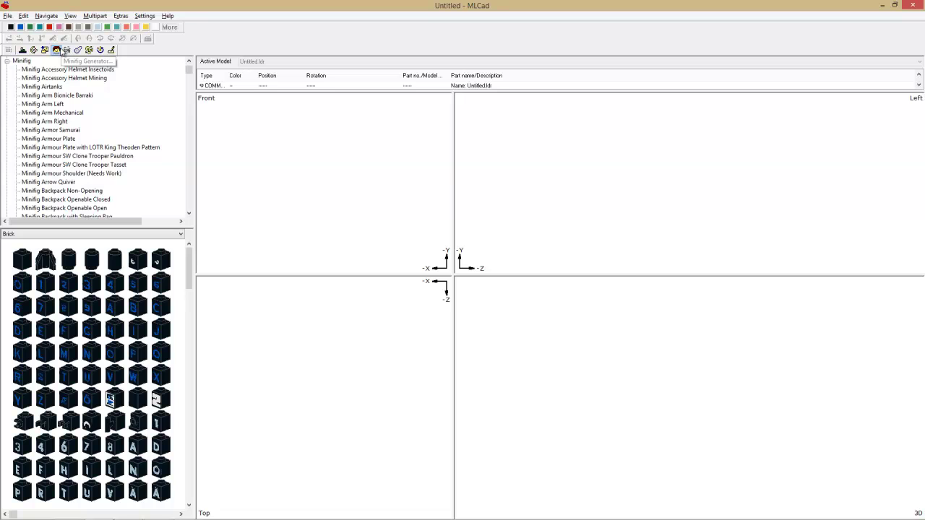
pyautogui.click(65, 50)
pyautogui.click(342, 187)
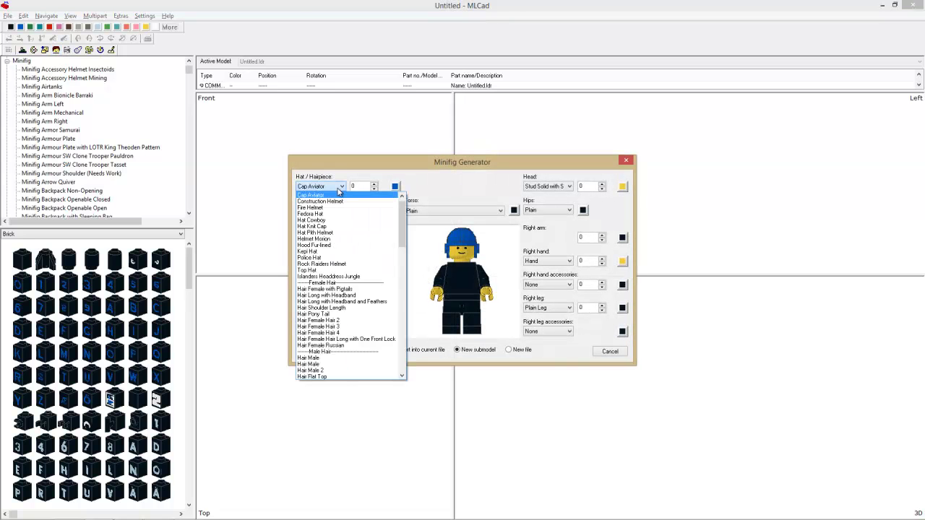
pyautogui.click(318, 282)
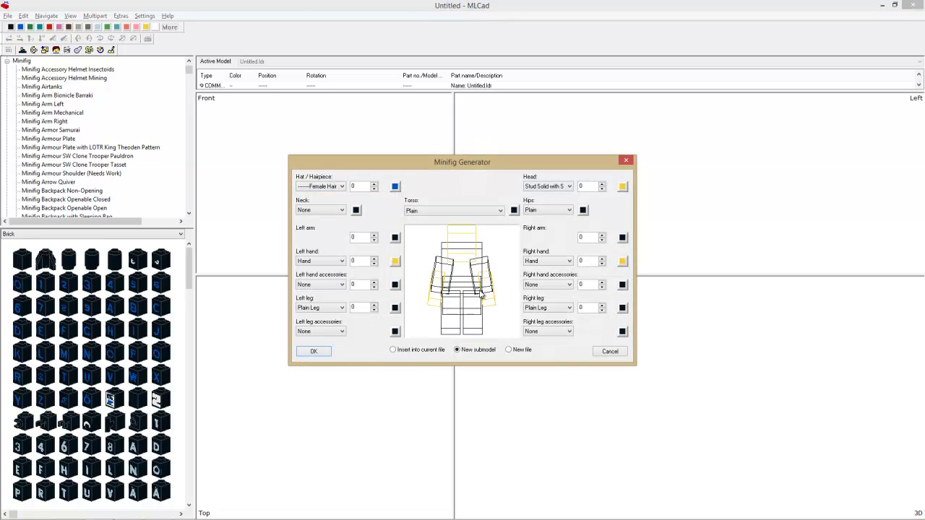
pyautogui.click(549, 187)
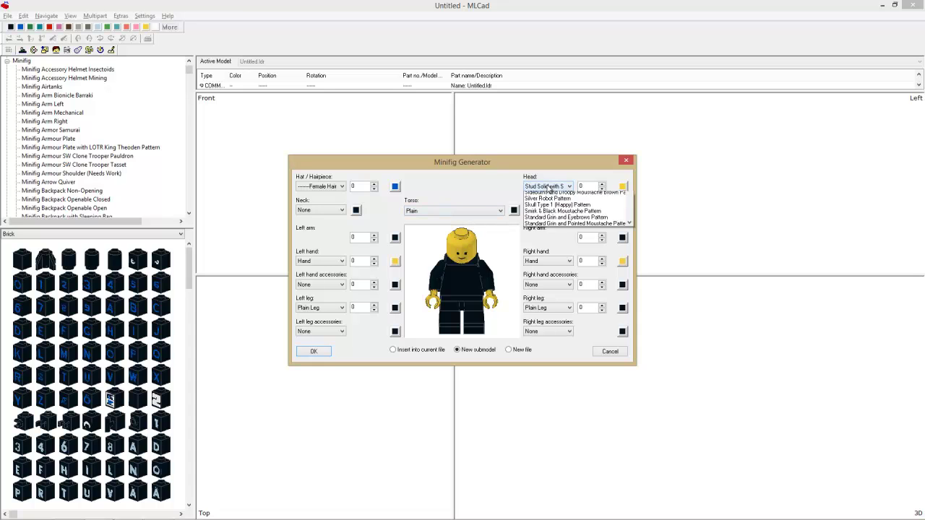
pyautogui.click(565, 203)
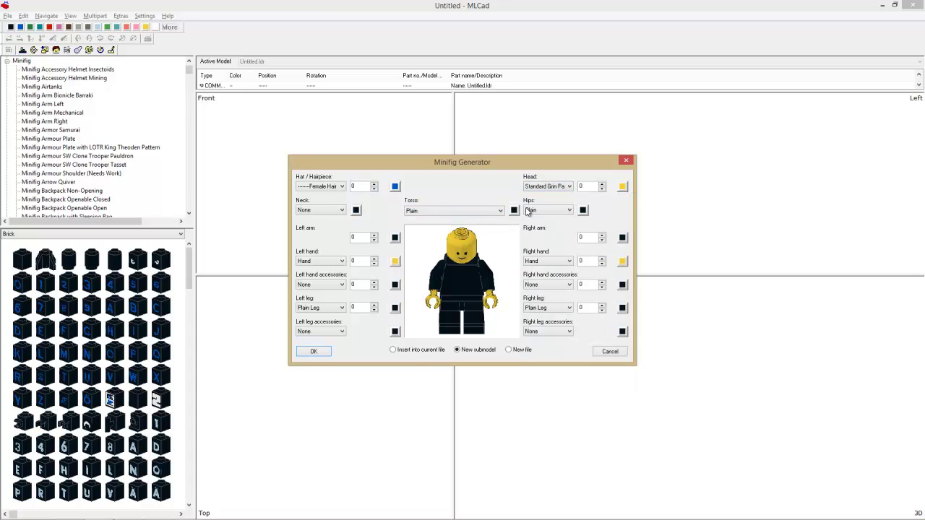
pyautogui.click(413, 351)
pyautogui.click(318, 352)
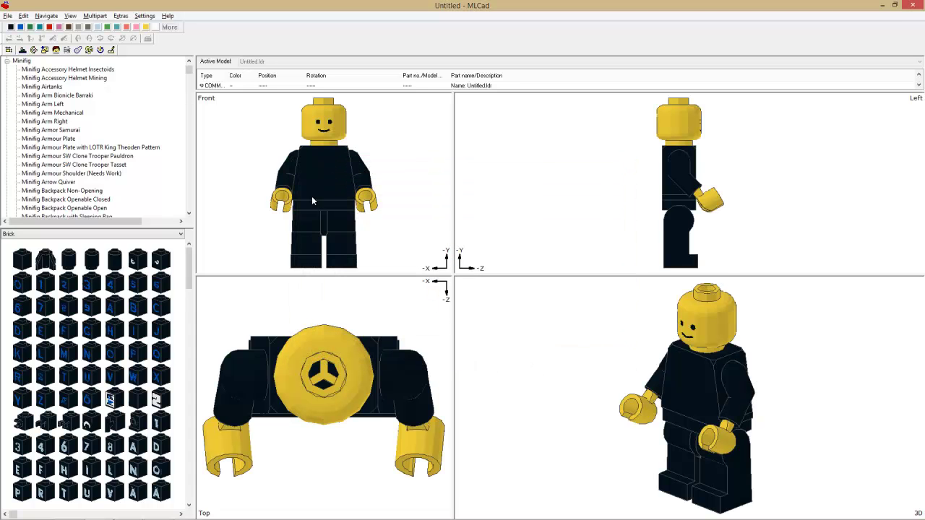
# Delete all of the minifig's body parts, keeping only the grinning head.
pyautogui.moveTo(261, 182); pyautogui.dragTo(424, 250)
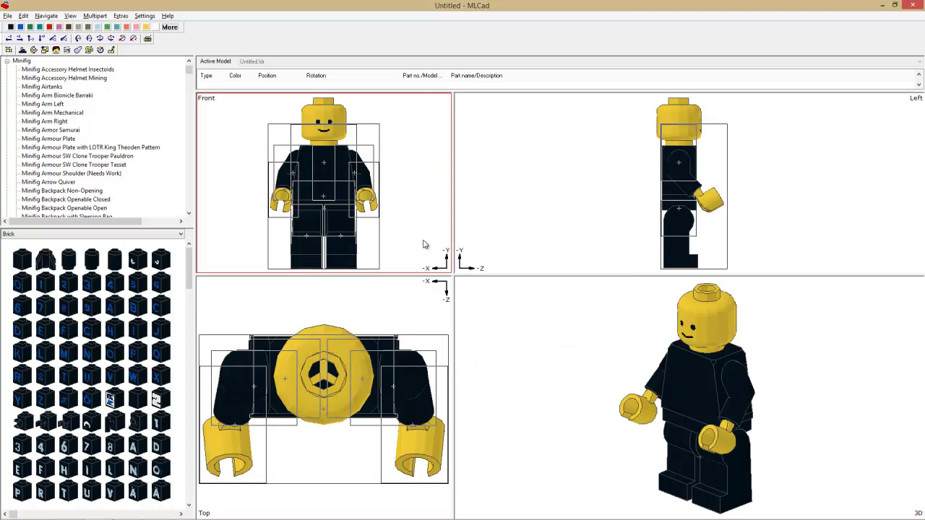
pyautogui.press('Delete')
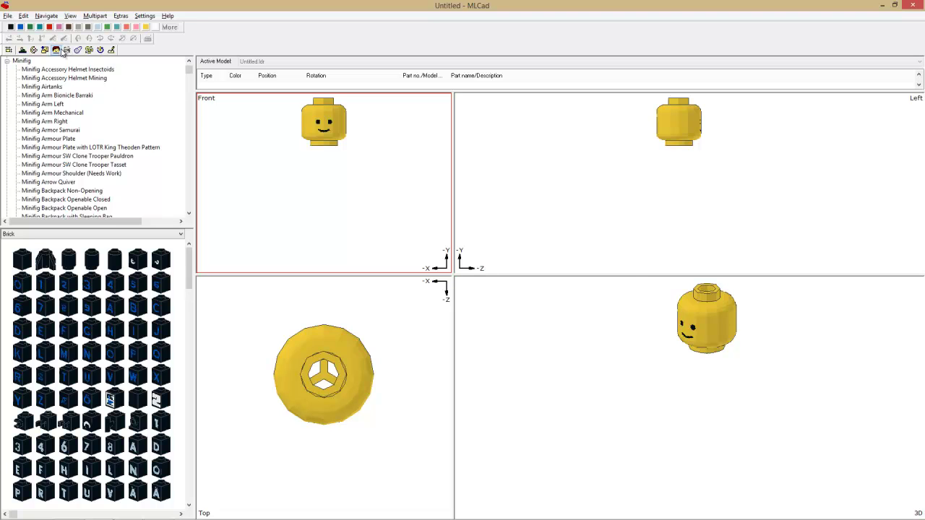
# Generate a second minifig without a hairpiece, with the Stud Hollow head, inserted into the current file without saving changes.
pyautogui.click(55, 50)
pyautogui.click(337, 188)
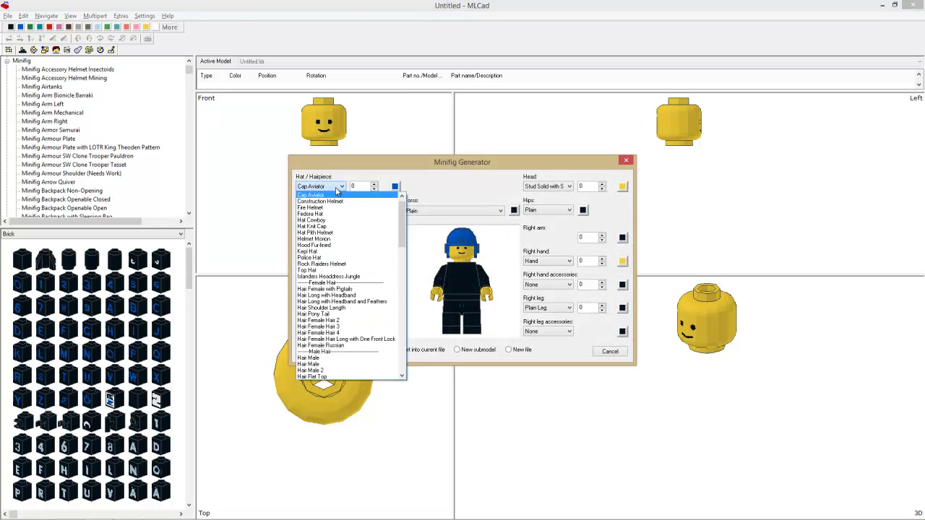
pyautogui.press('-')
pyautogui.press('Return')
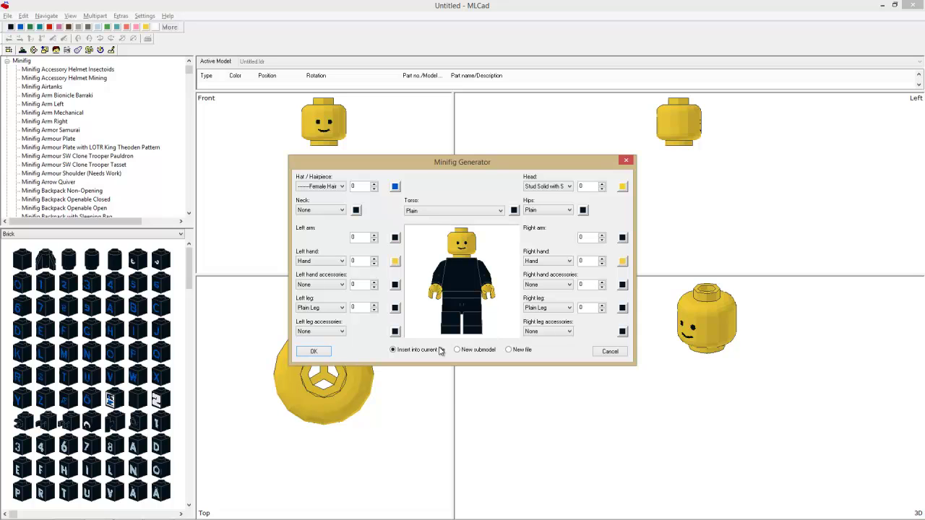
pyautogui.click(436, 212)
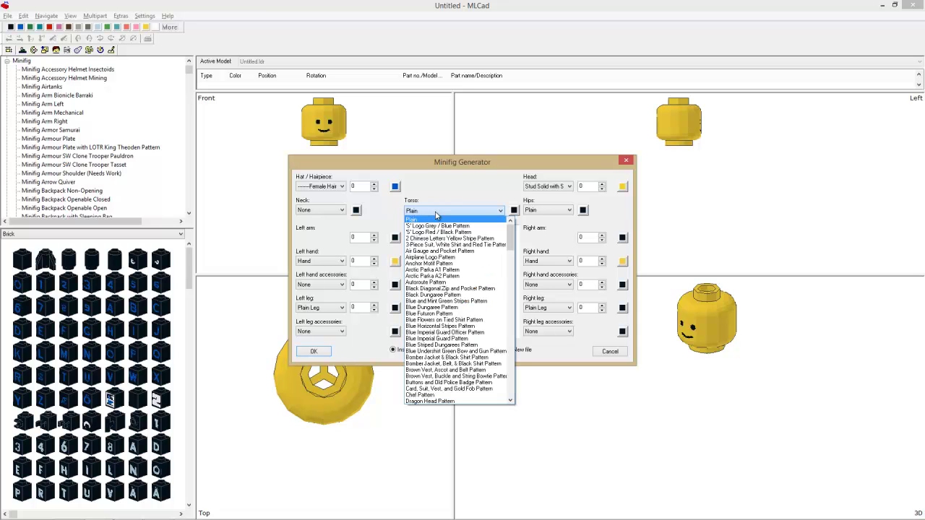
pyautogui.click(560, 186)
pyautogui.click(559, 186)
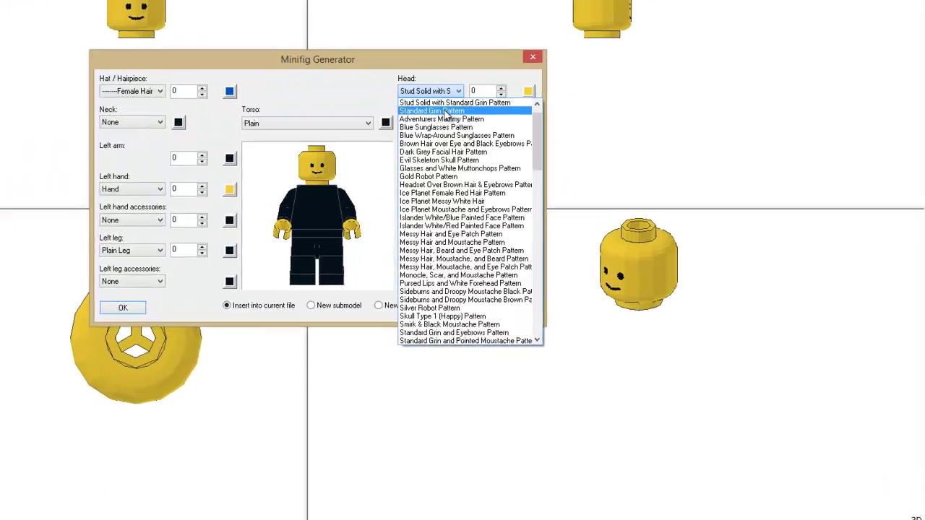
pyautogui.scroll(2, 440, 108)
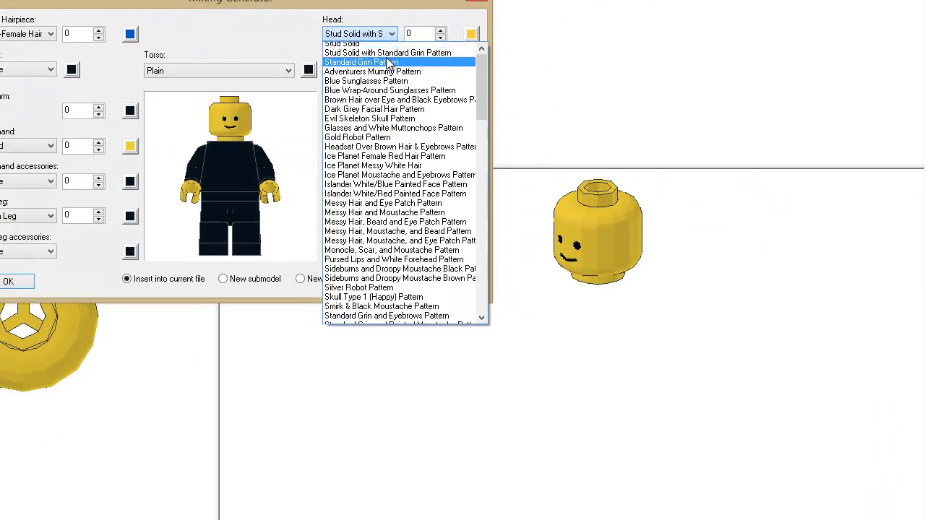
pyautogui.click(430, 103)
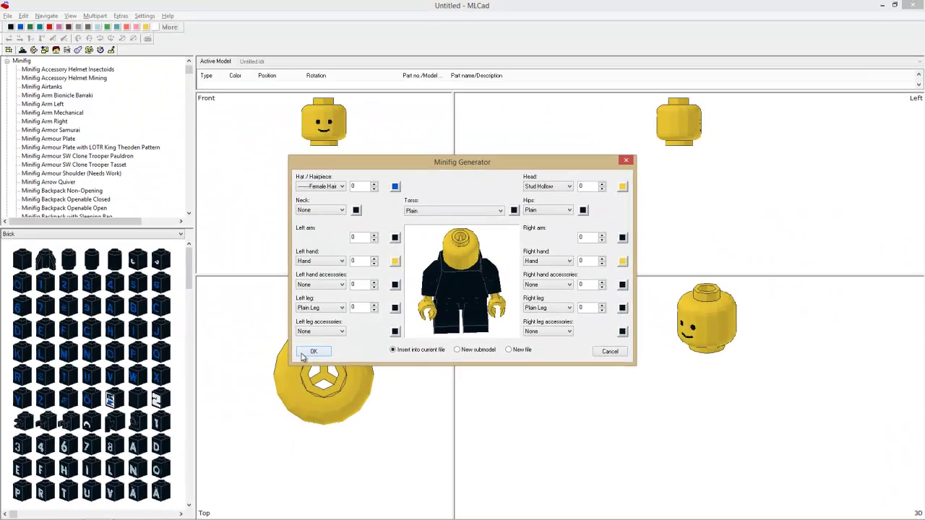
pyautogui.click(11, 282)
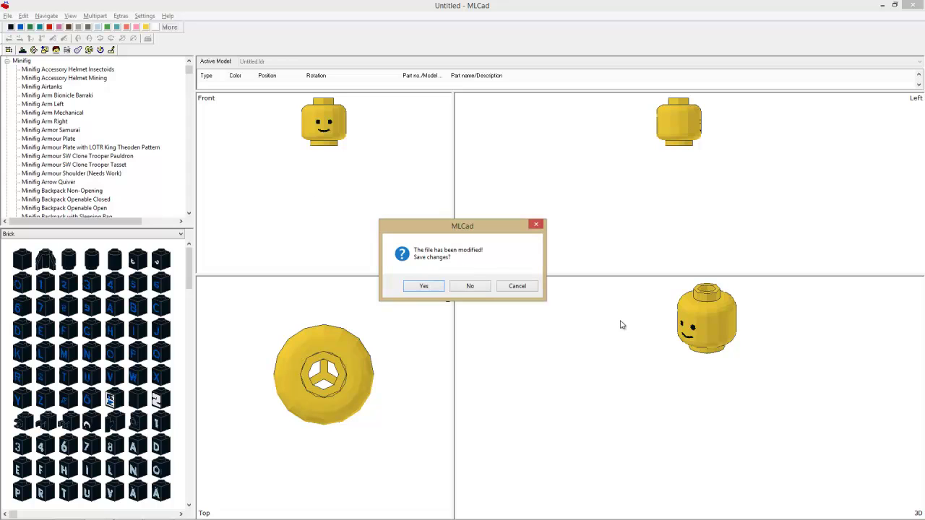
pyautogui.click(455, 289)
# Move the blank head beside the grinning head and delete the second minifig's body parts.
pyautogui.moveTo(331, 117); pyautogui.dragTo(380, 118)
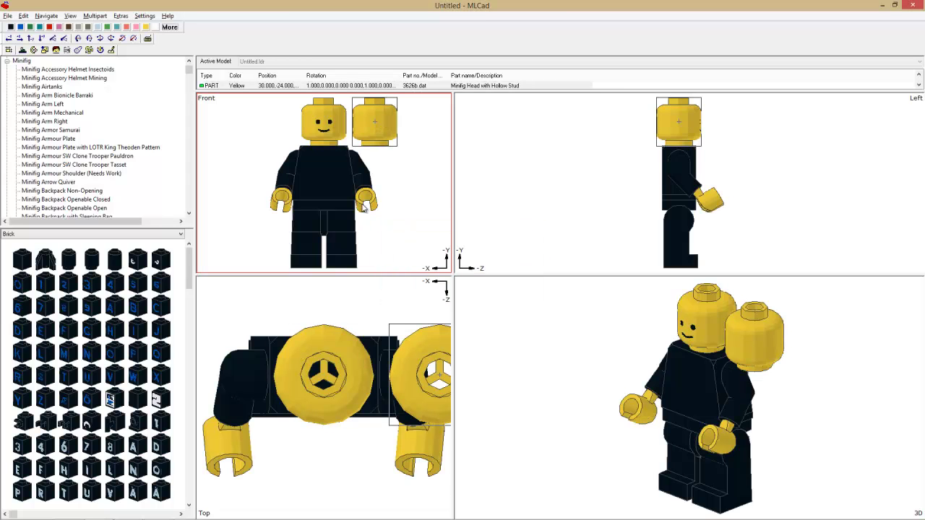
pyautogui.moveTo(409, 162); pyautogui.dragTo(268, 251)
pyautogui.press('Delete')
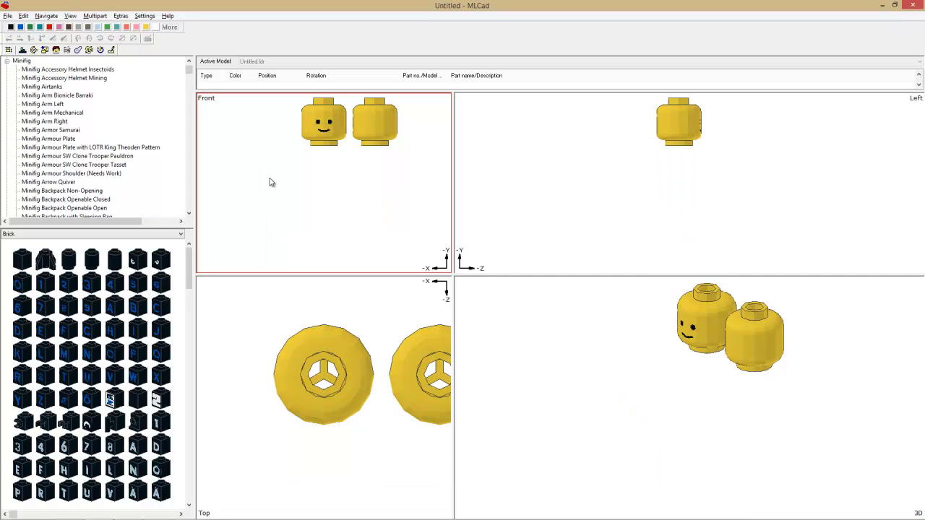
# Export the Untitled.ldr model in LDraw normal format to the Desktop with a log file.
pyautogui.click(7, 16)
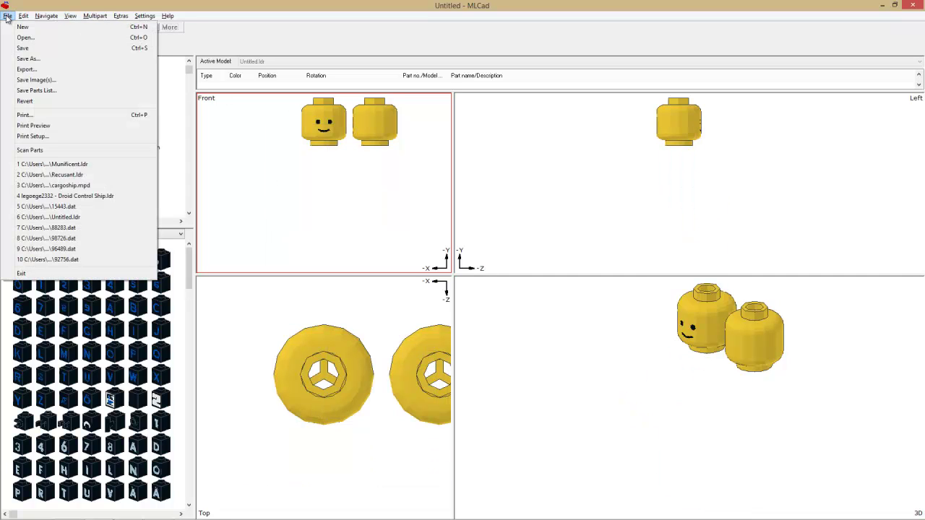
pyautogui.click(28, 69)
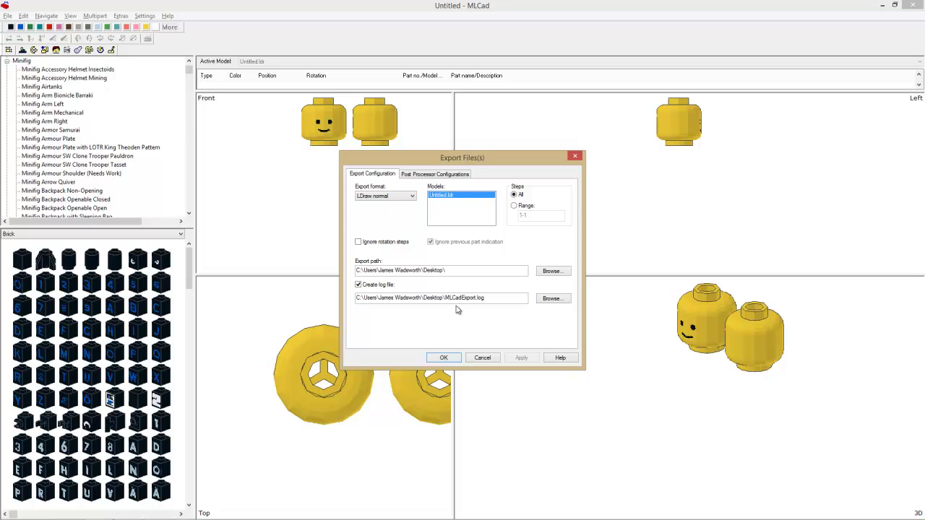
pyautogui.click(448, 362)
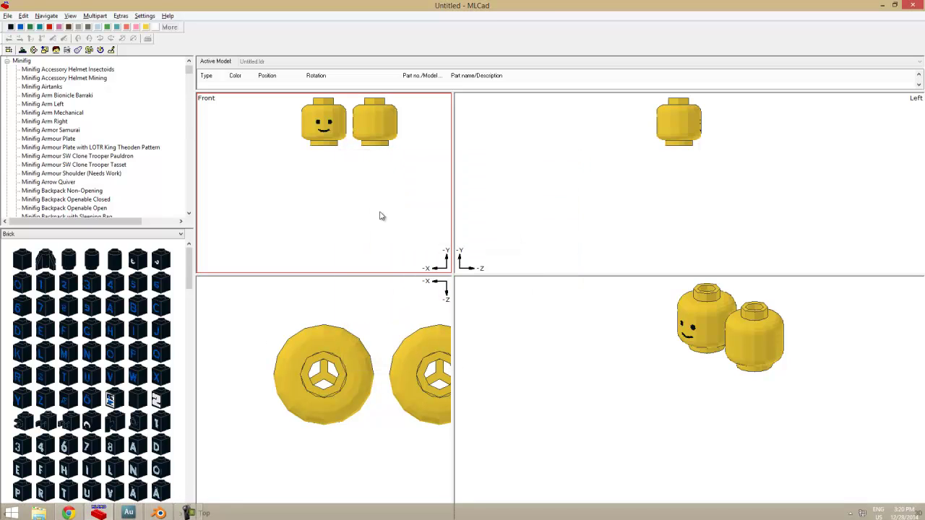
# Switch to Blender and delete the default cube from the scene.
pyautogui.hotkey('alt', 'Tab')
pyautogui.hotkey('alt', 'Tab')
pyautogui.hotkey('alt', 'Tab')
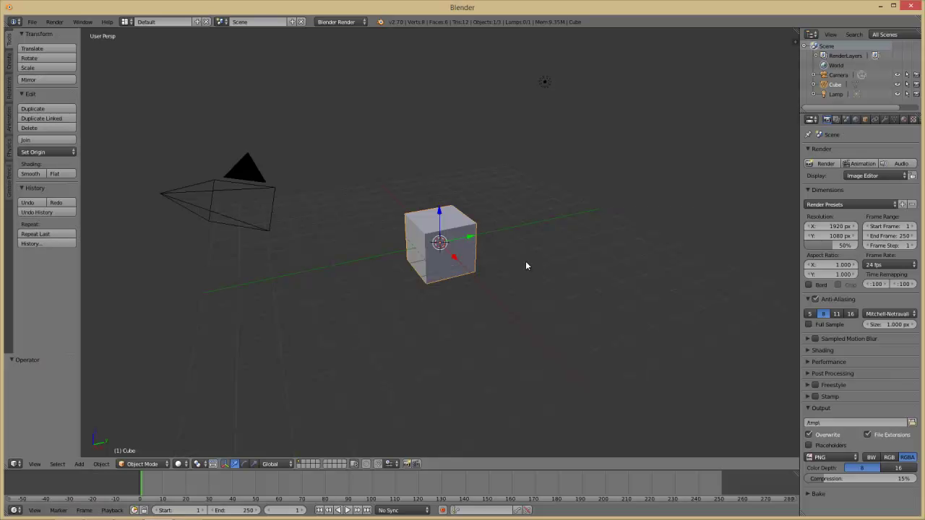
pyautogui.press('a')
pyautogui.rightClick(456, 249)
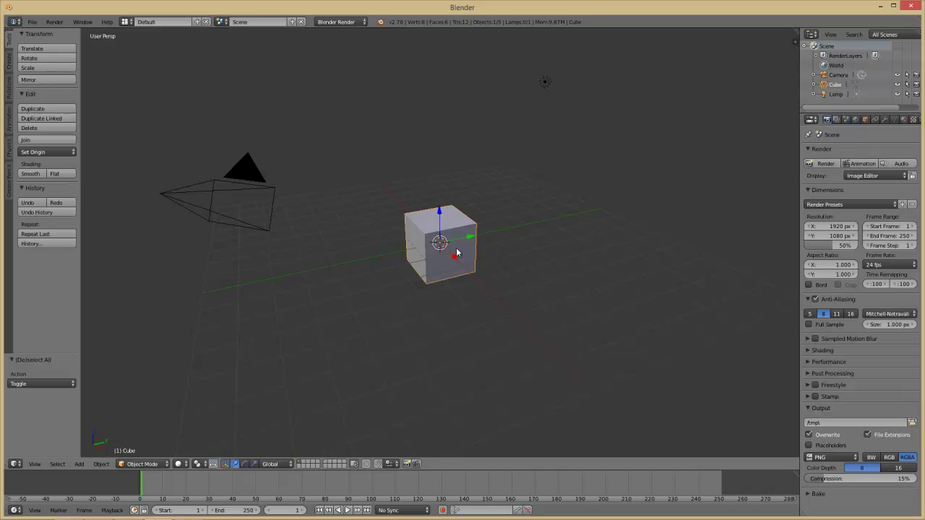
pyautogui.press('Delete')
# Import the LDraw model Untitled_00001.ldr from the Desktop using scale 0.05, Standard Primitives and Basic Cleanup.
pyautogui.press('KP_7')
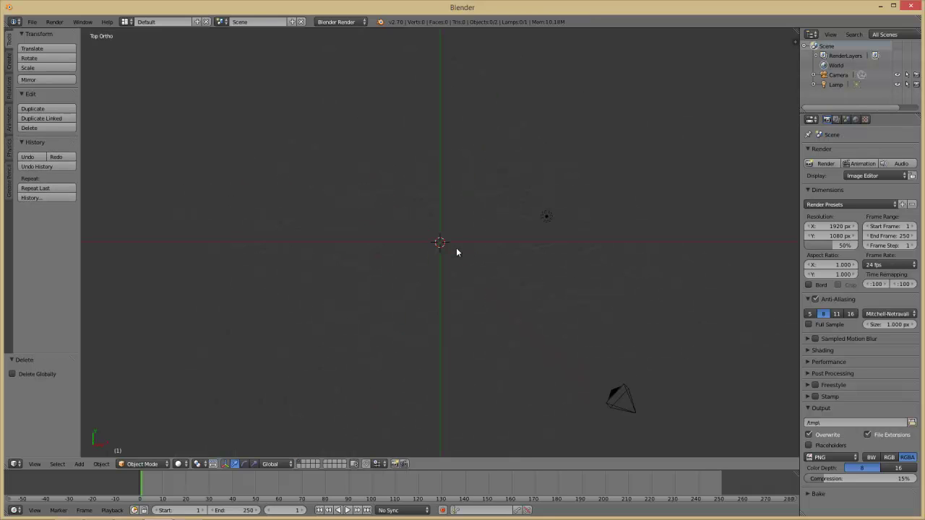
pyautogui.click(30, 22)
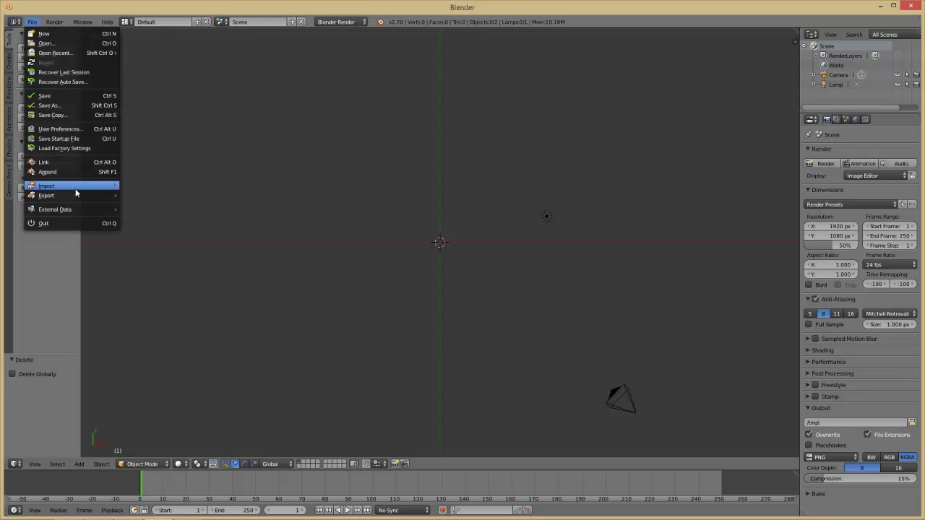
pyautogui.moveTo(77, 188)
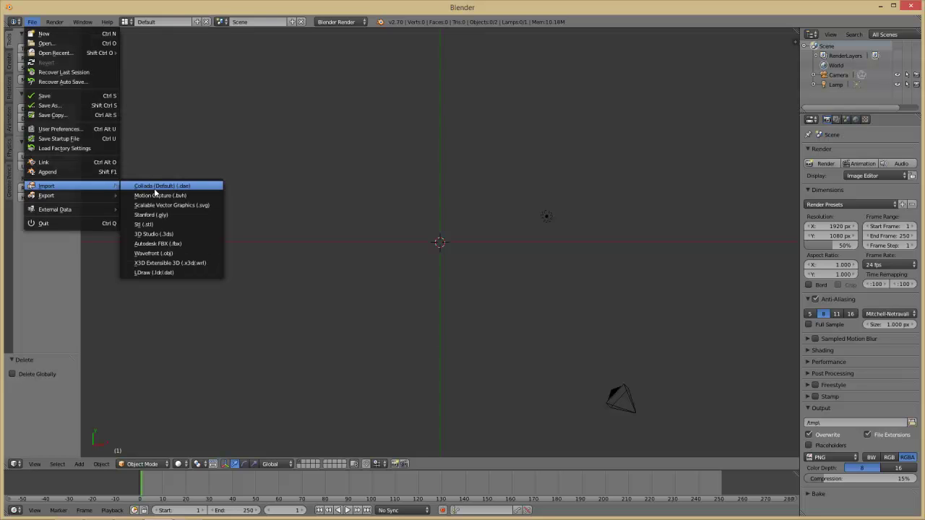
pyautogui.click(181, 273)
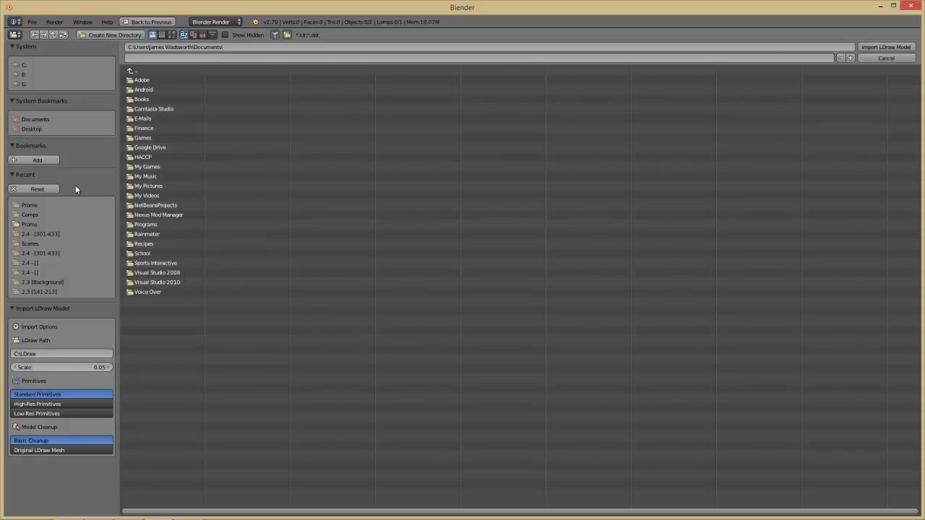
pyautogui.click(44, 130)
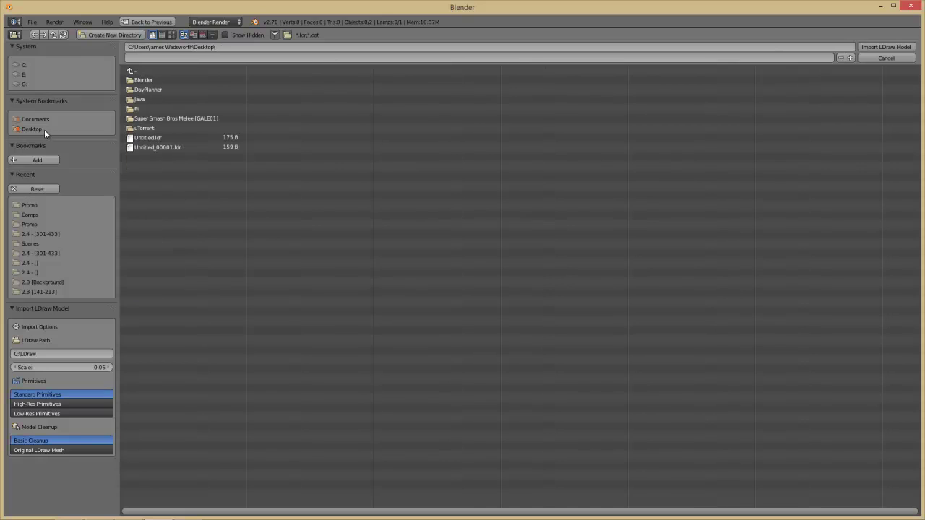
pyautogui.doubleClick(197, 147)
# Select the grinning head in front view and enter Edit Mode with solid shading.
pyautogui.moveTo(337, 243); pyautogui.dragTo(345, 171, button='middle')
pyautogui.press('KP_1')
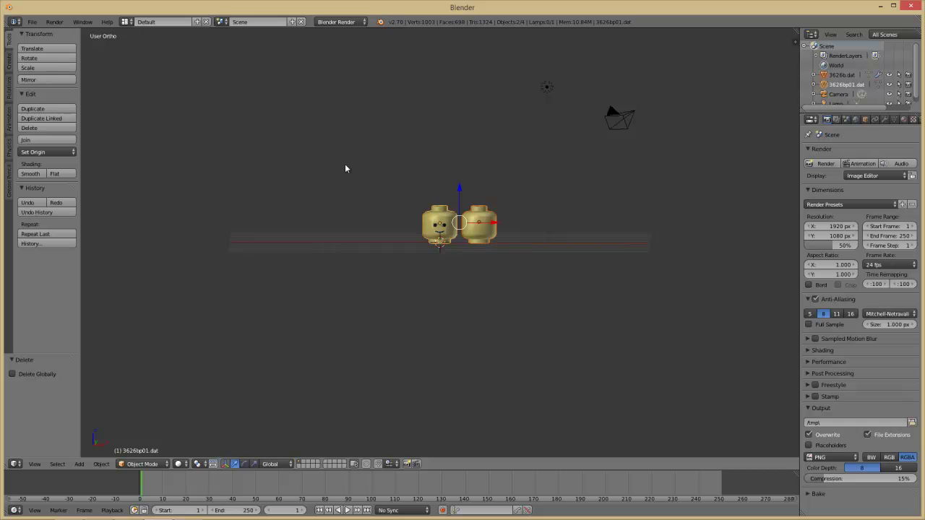
pyautogui.scroll(2, 486, 228)
pyautogui.scroll(4, 486, 226)
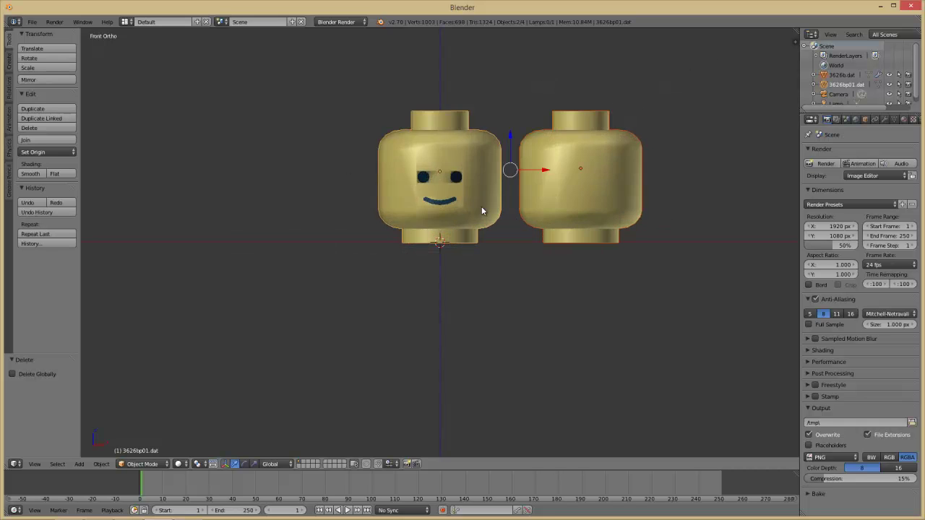
pyautogui.rightClick(487, 194)
pyautogui.press('z')
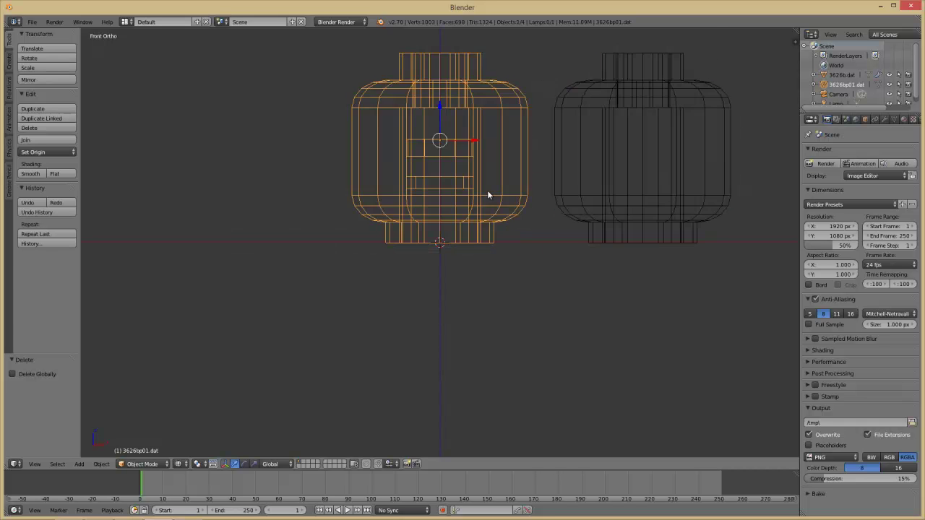
pyautogui.press('Tab')
pyautogui.scroll(2, 488, 191)
pyautogui.press('z')
pyautogui.keyDown('shift'); pyautogui.moveTo(489, 191); pyautogui.dragTo(476, 245, button='middle'); pyautogui.keyUp('shift')
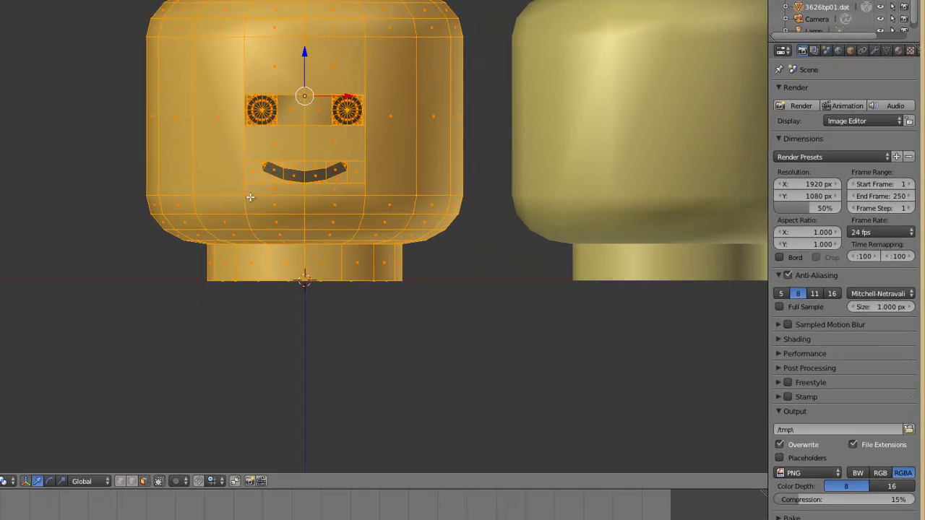
# Select all eye and mouth faces of the grinning head that use the material Mat_0_.
pyautogui.rightClick(272, 108)
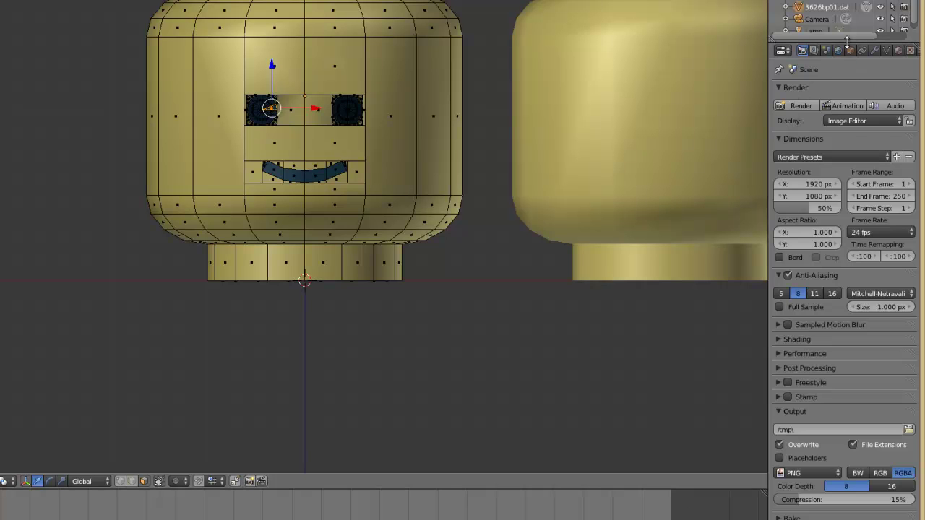
pyautogui.click(898, 51)
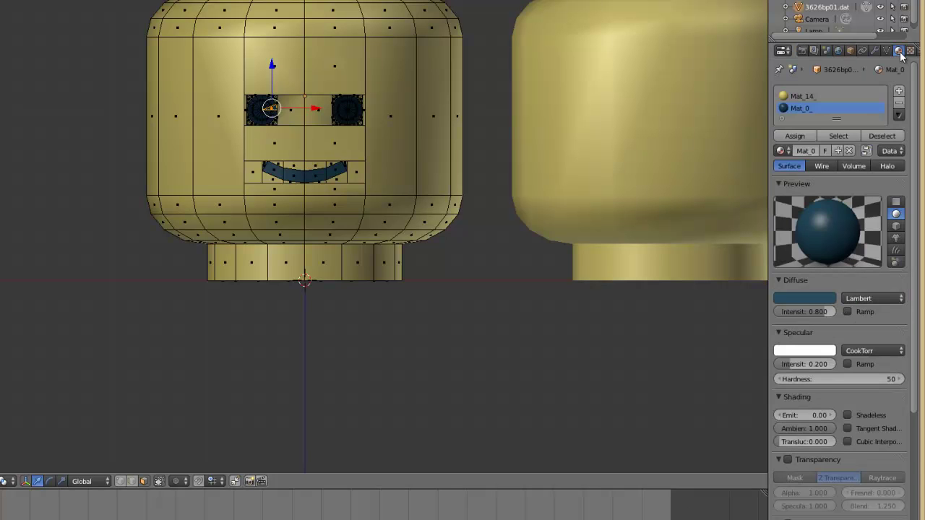
pyautogui.click(839, 136)
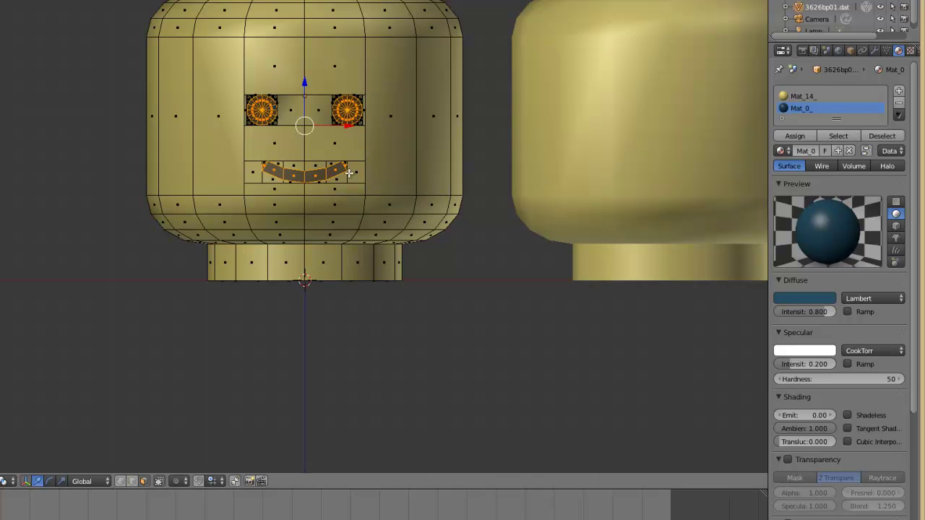
# Invert the selection, delete the head's faces so only the eyes and mouth are left, and return to Object Mode.
pyautogui.press('w')
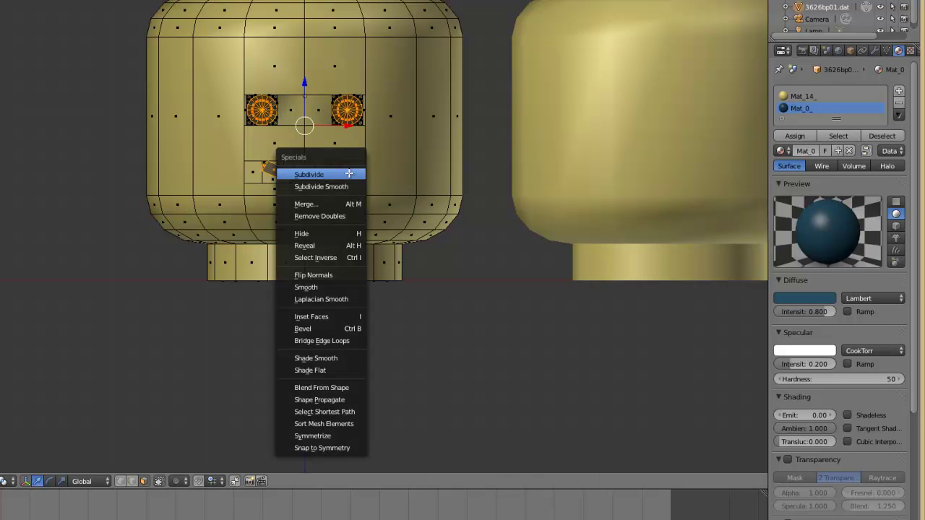
pyautogui.click(351, 255)
pyautogui.press('x')
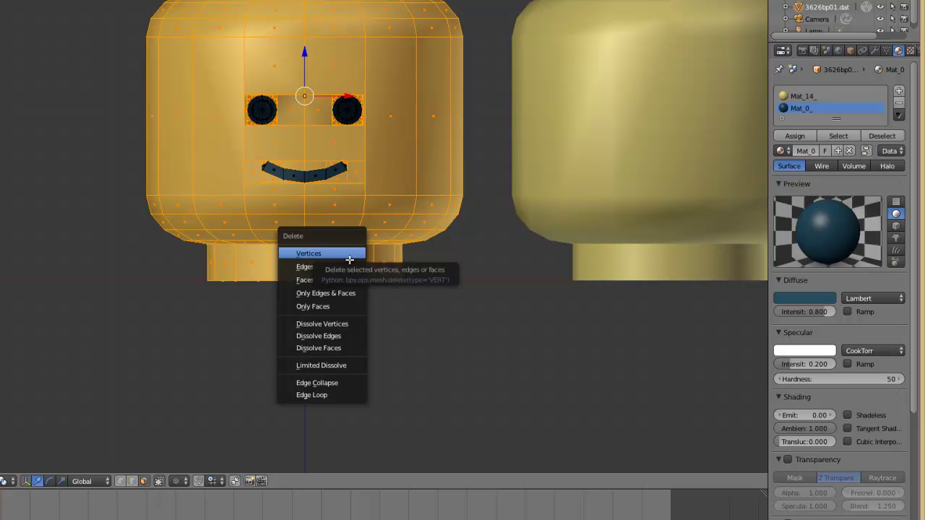
pyautogui.click(340, 280)
pyautogui.press('Tab')
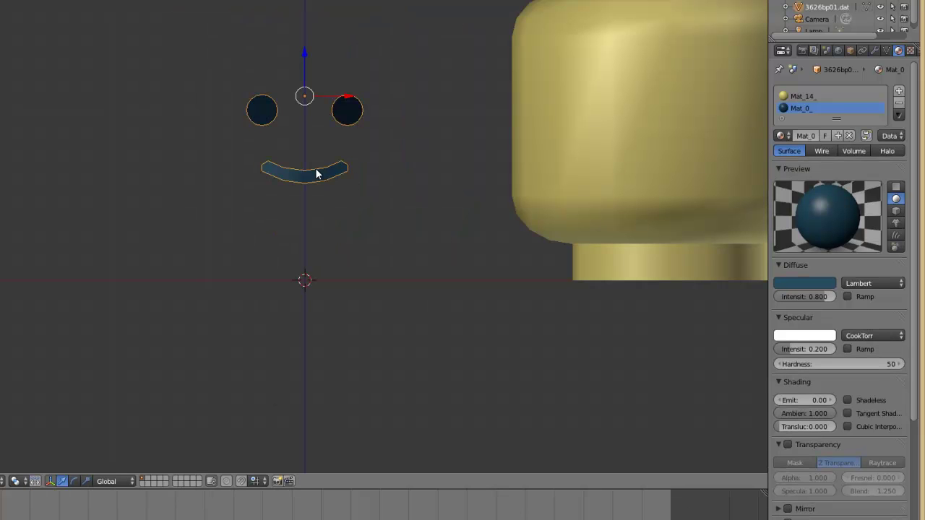
# Move the blank head -1.5 along X onto the eyes and mouth, and select the eyes-and-mouth object.
pyautogui.keyDown('shift'); pyautogui.moveTo(375, 174); pyautogui.dragTo(170, 180, button='middle'); pyautogui.keyUp('shift')
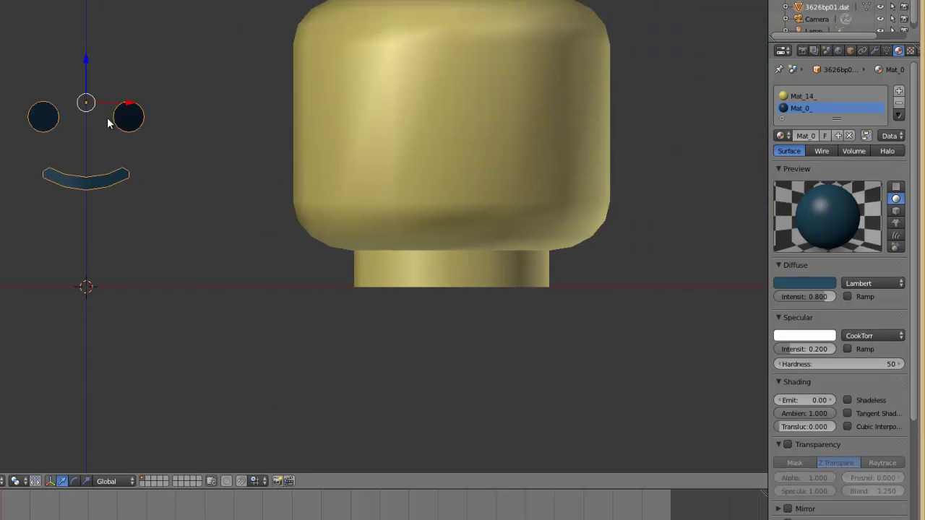
pyautogui.rightClick(431, 129)
pyautogui.moveTo(501, 96); pyautogui.dragTo(141, 127)
pyautogui.rightClick(141, 127)
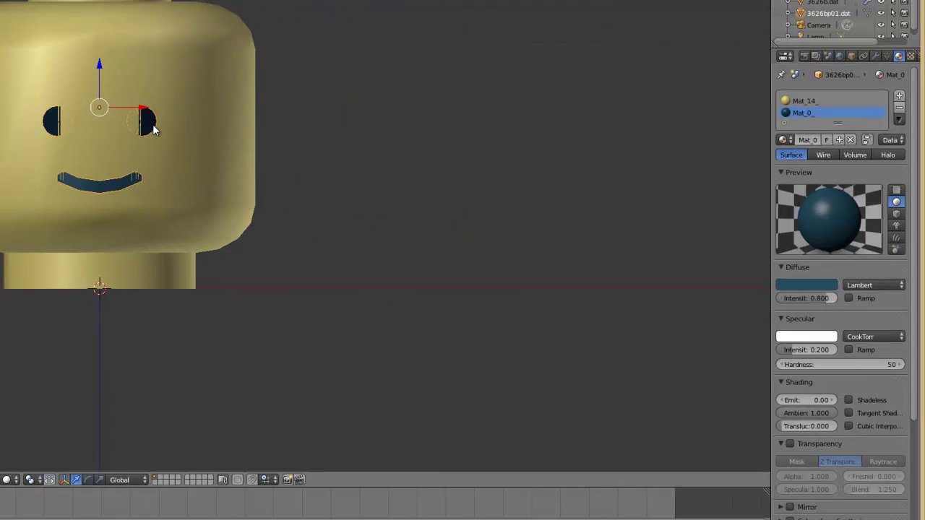
# In right view, move the eyes-and-mouth object -0.001 along Y so it sits just in front of the head's surface.
pyautogui.press('z')
pyautogui.press('KP_3')
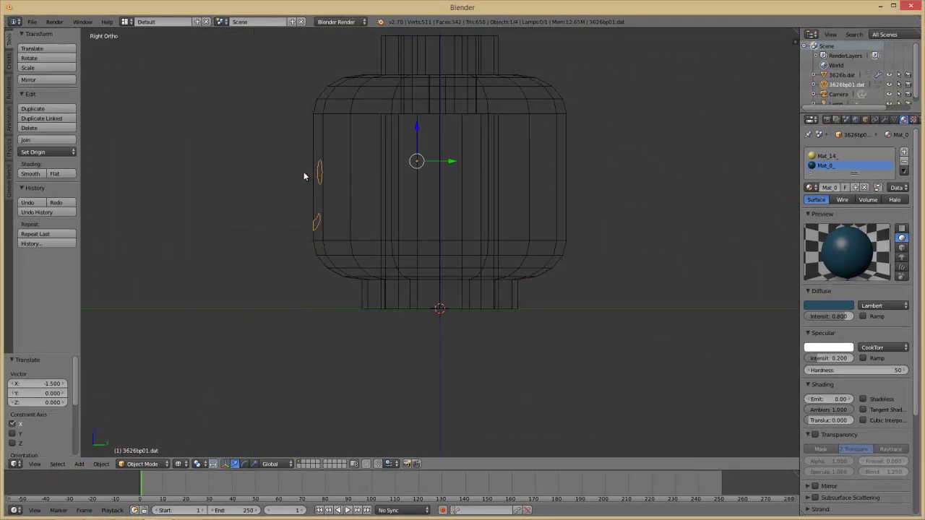
pyautogui.scroll(4, 304, 176)
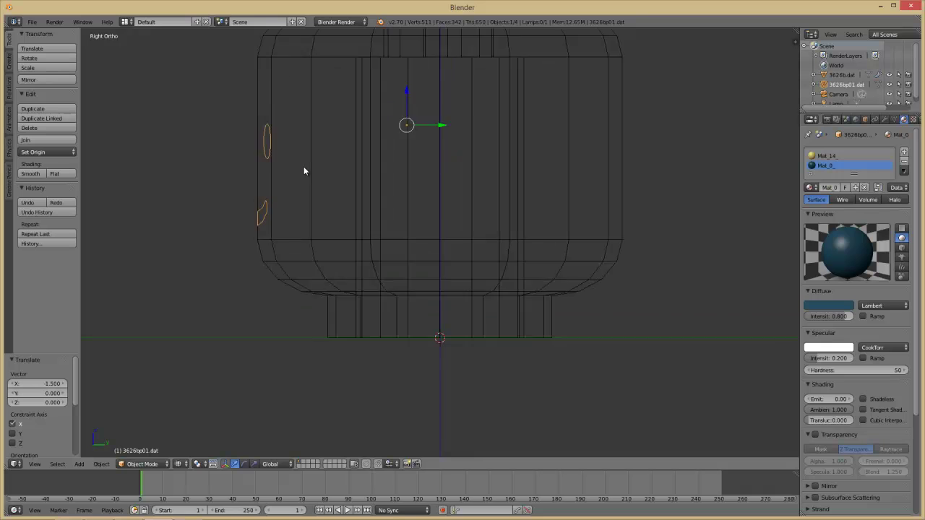
pyautogui.press('z')
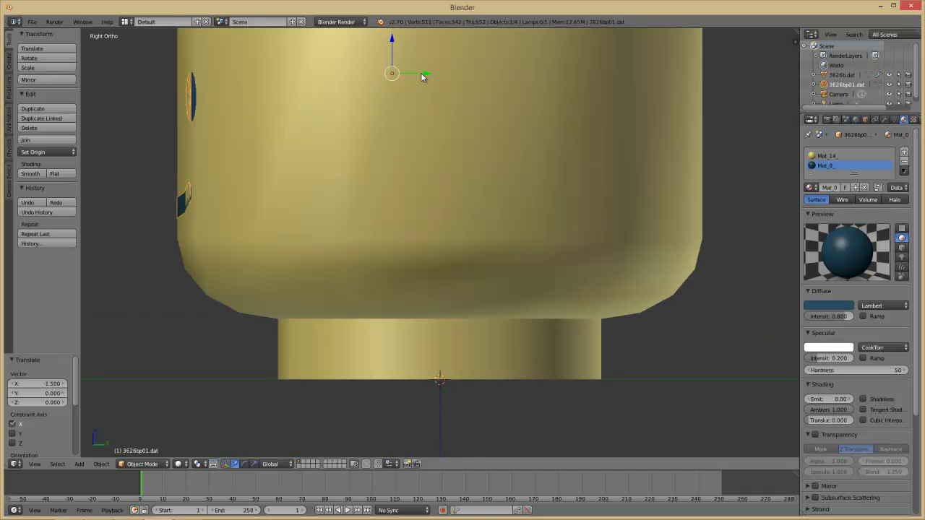
pyautogui.moveTo(421, 72); pyautogui.dragTo(421, 68)
pyautogui.moveTo(269, 256); pyautogui.dragTo(380, 257, button='middle')
# Render the assembled head from the camera view and close the render result.
pyautogui.press('KP_0')
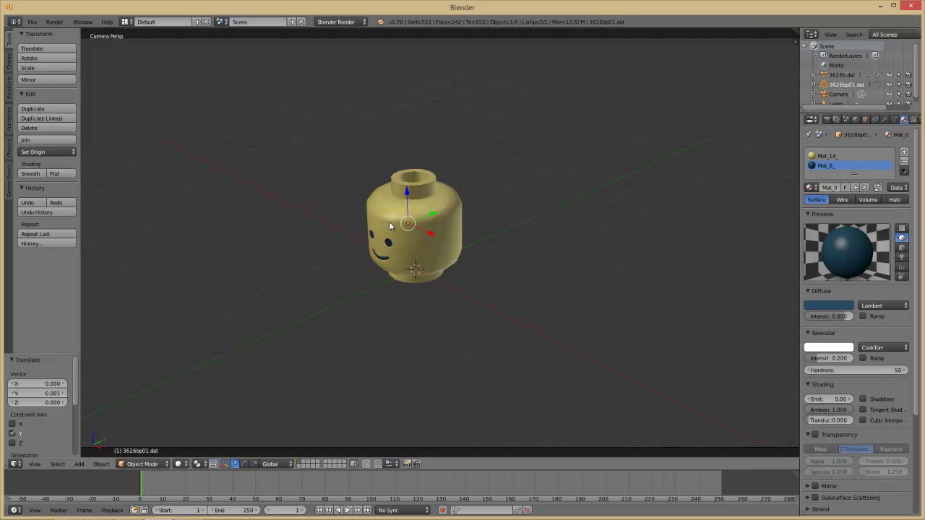
pyautogui.press('F12')
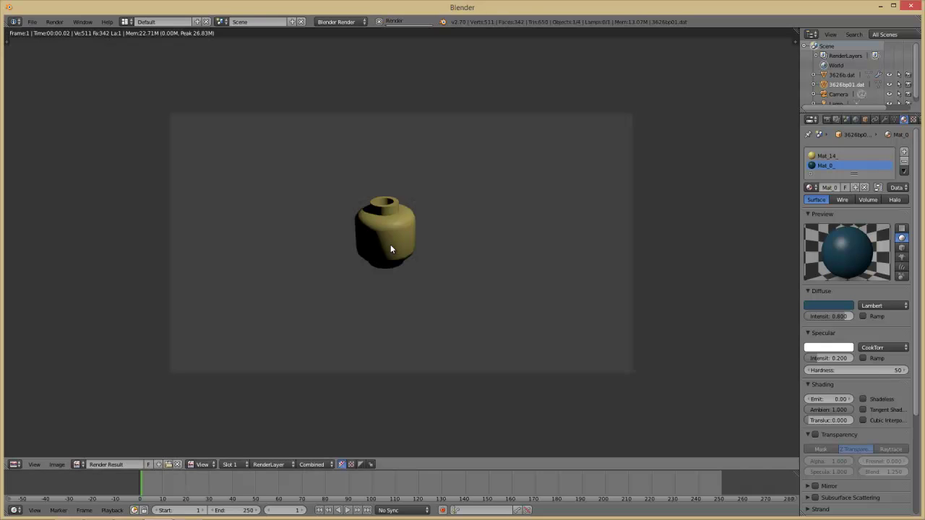
pyautogui.press('Escape')
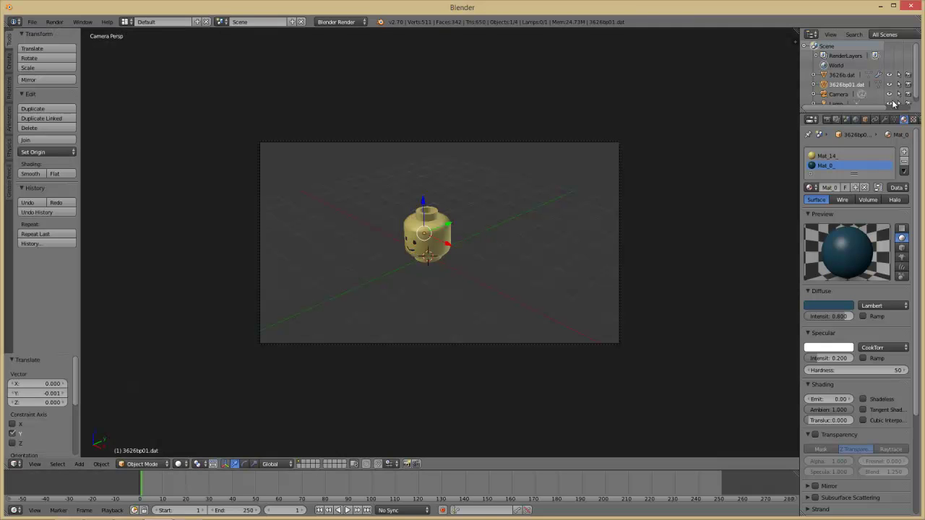
# Enable Ambient Occlusion and Indirect Lighting for the world, and render the head with the new lighting.
pyautogui.click(856, 119)
pyautogui.click(815, 306)
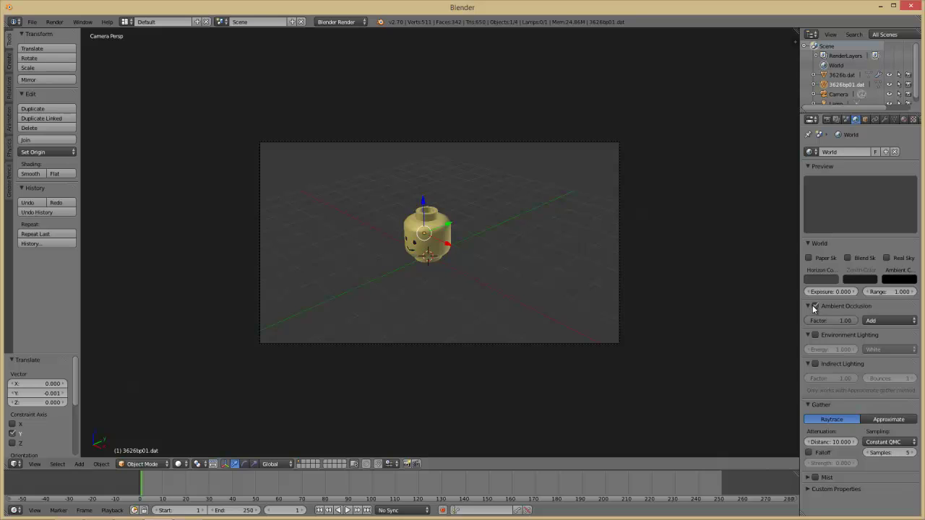
pyautogui.click(816, 365)
pyautogui.press('F12')
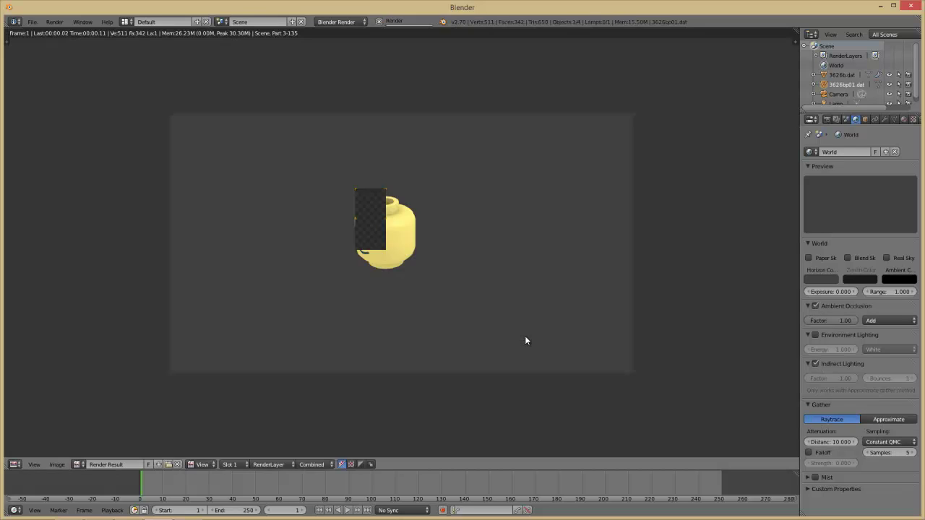
pyautogui.press('Escape')
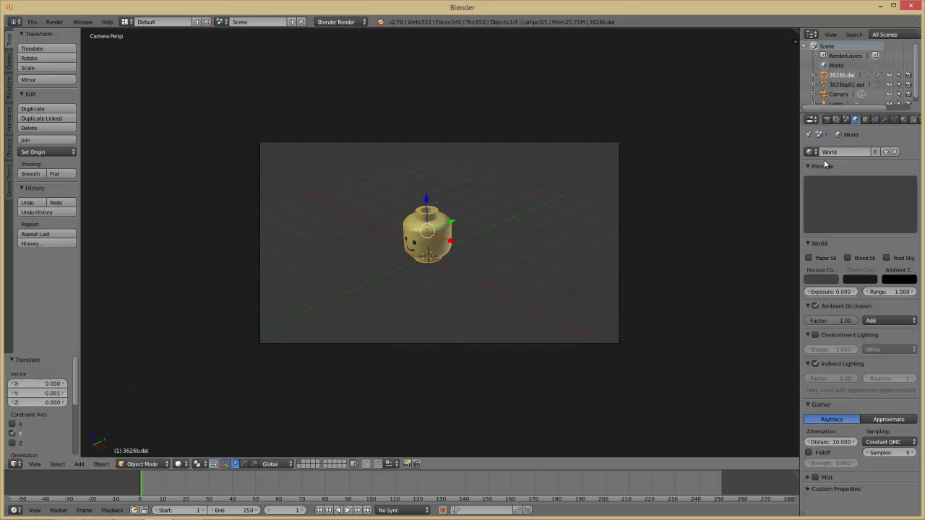
# Select the eyes-and-mouth object in front view and add a base shape key to its mesh.
pyautogui.scroll(4, 544, 304)
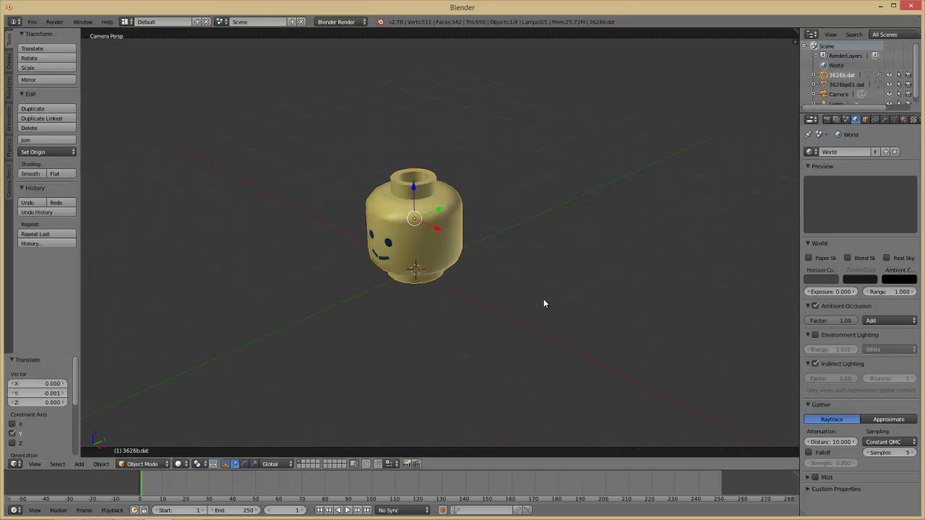
pyautogui.press('KP_1')
pyautogui.scroll(10, 544, 303)
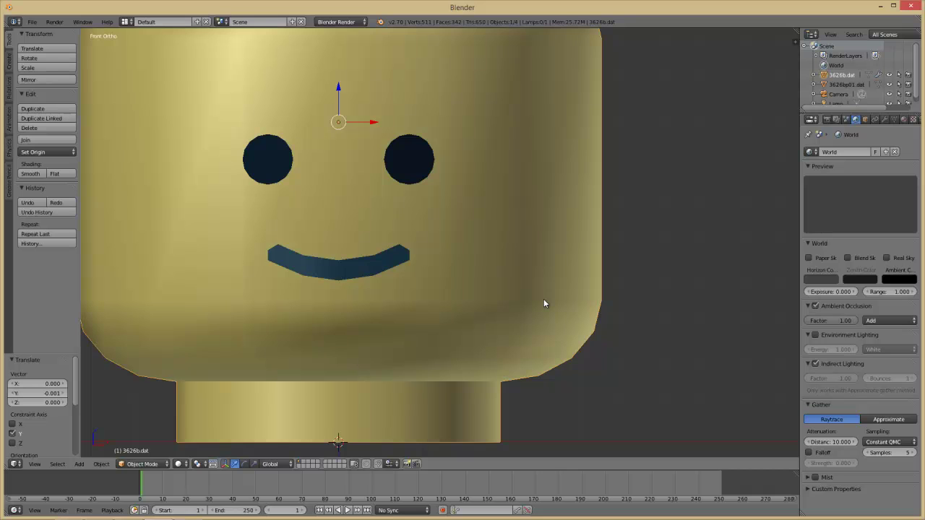
pyautogui.press('z')
pyautogui.scroll(-3, 389, 212)
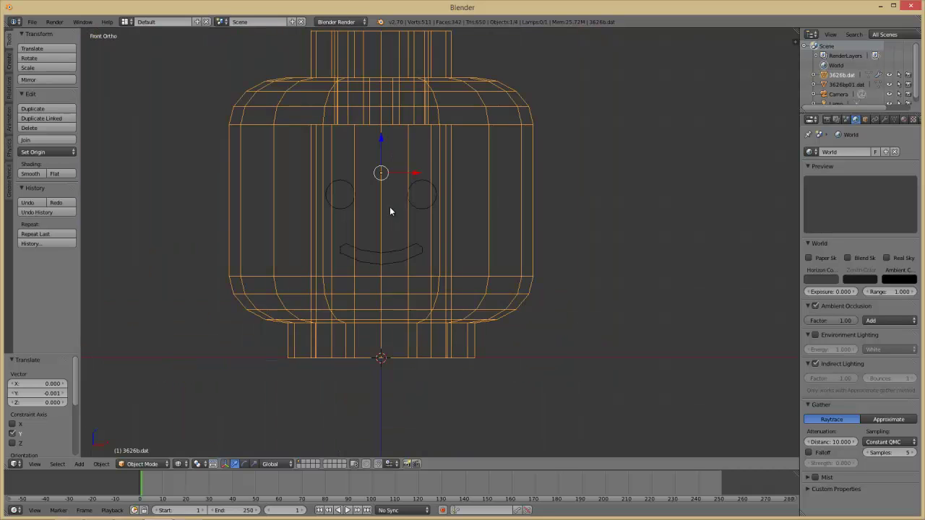
pyautogui.keyDown('shift'); pyautogui.moveTo(390, 206); pyautogui.dragTo(459, 207, button='middle'); pyautogui.keyUp('shift')
pyautogui.press('z')
pyautogui.rightClick(475, 206)
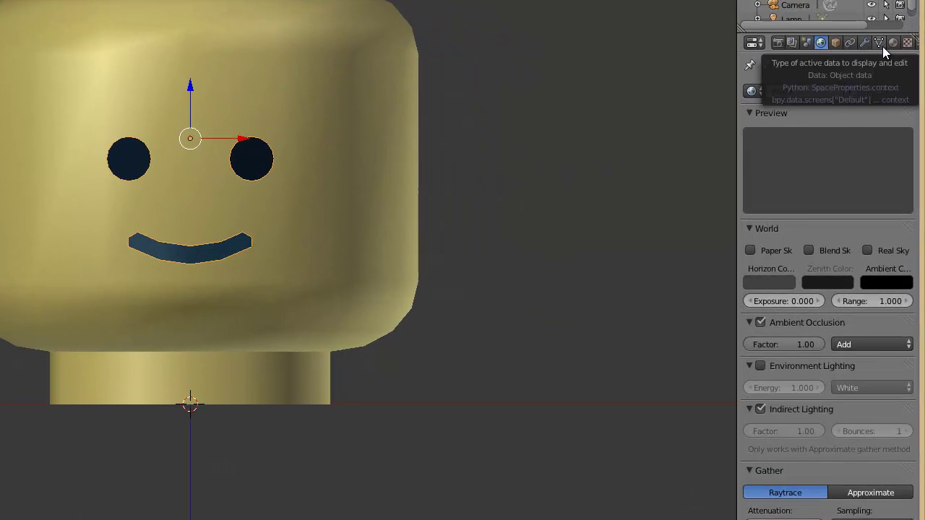
pyautogui.click(894, 119)
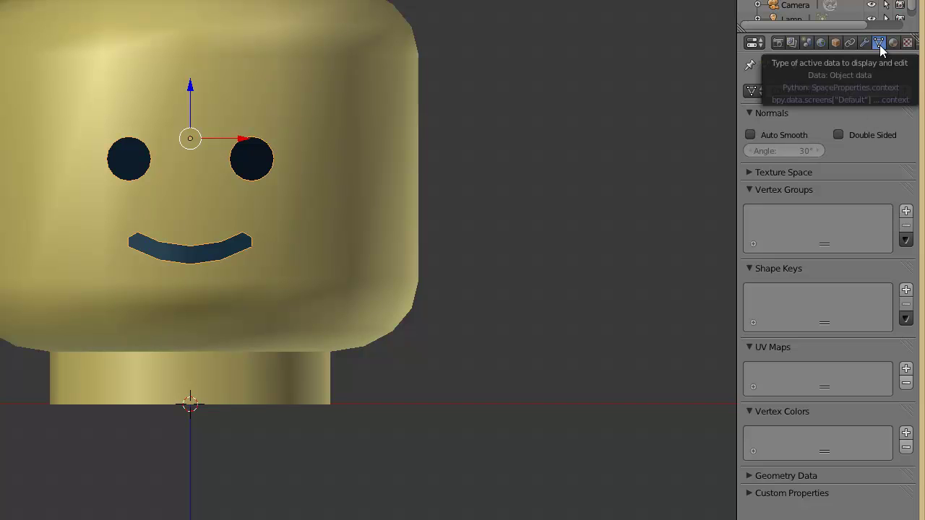
pyautogui.click(906, 291)
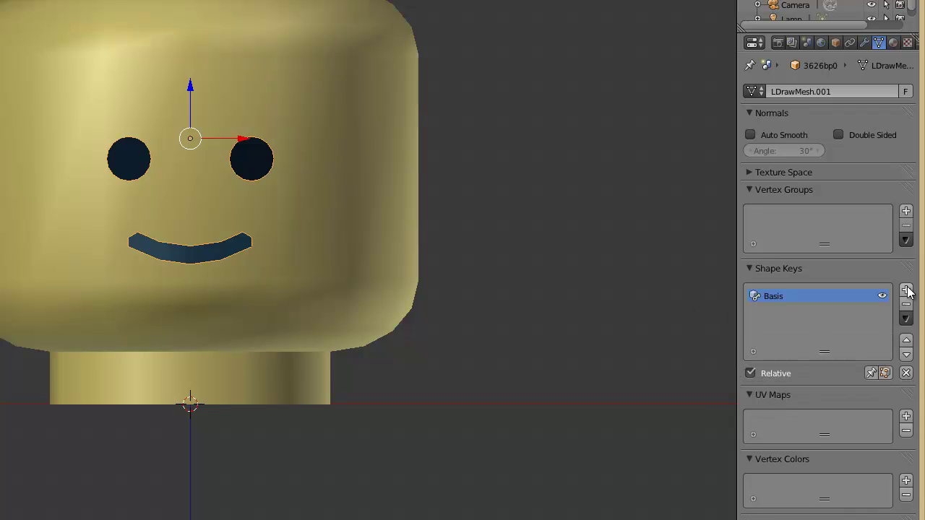
# Add a second shape key to the face mesh and keep it relative to Basis.
pyautogui.keyDown('shift'); pyautogui.moveTo(455, 223); pyautogui.dragTo(355, 233, button='middle'); pyautogui.keyUp('shift')
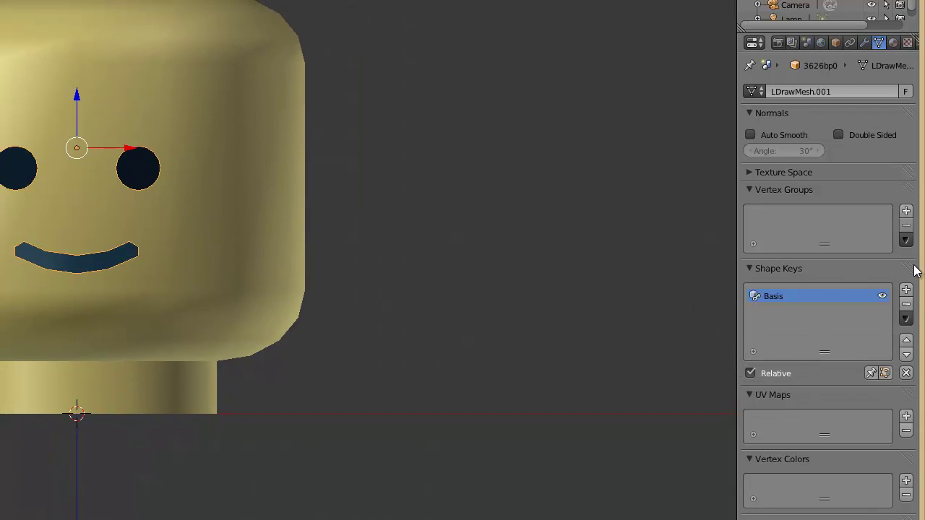
pyautogui.click(906, 290)
pyautogui.click(808, 296)
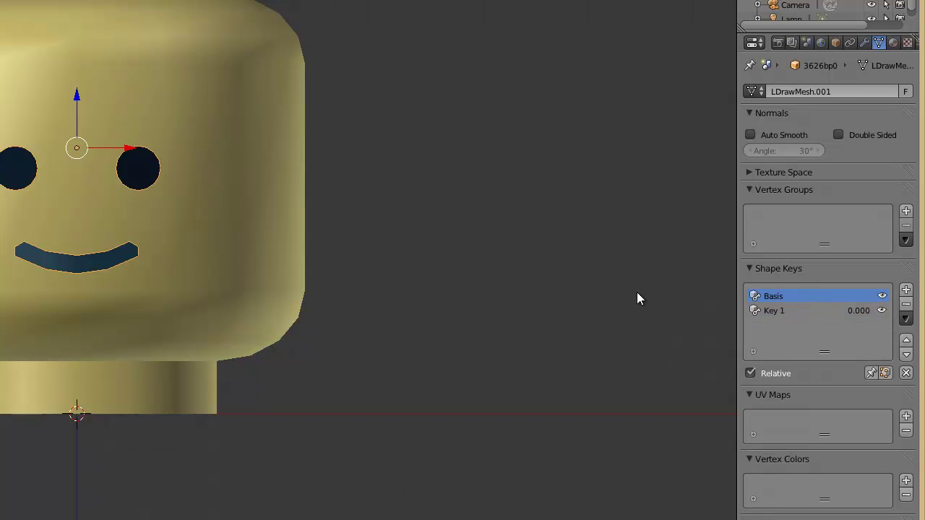
pyautogui.click(809, 311)
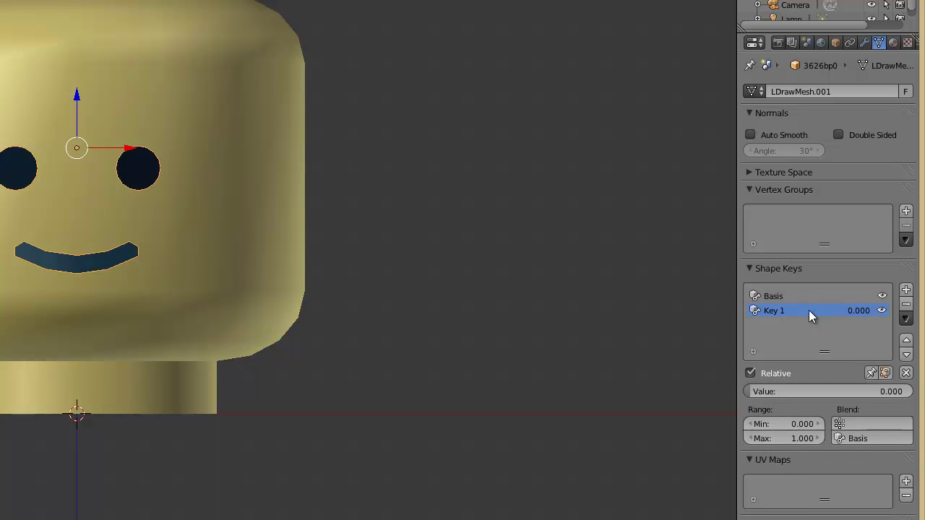
pyautogui.click(867, 439)
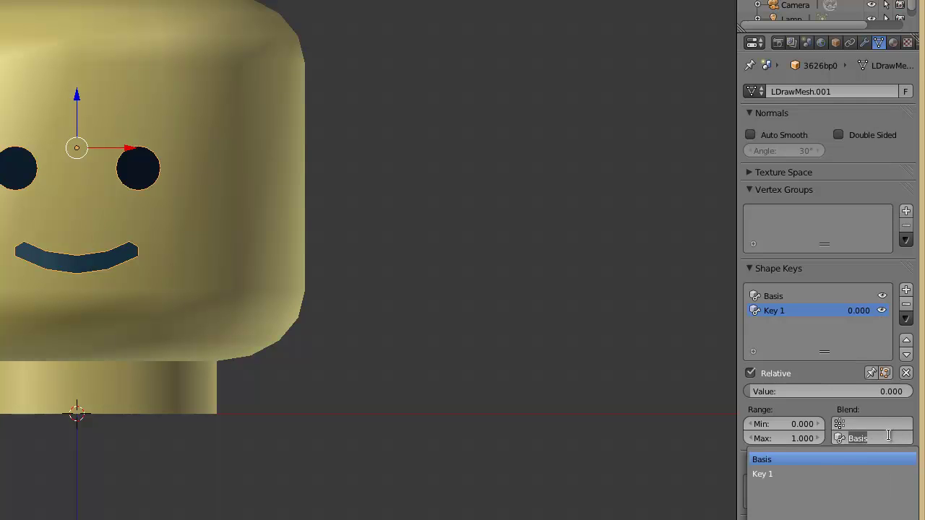
pyautogui.press('Down')
pyautogui.press('Up')
pyautogui.press('Return')
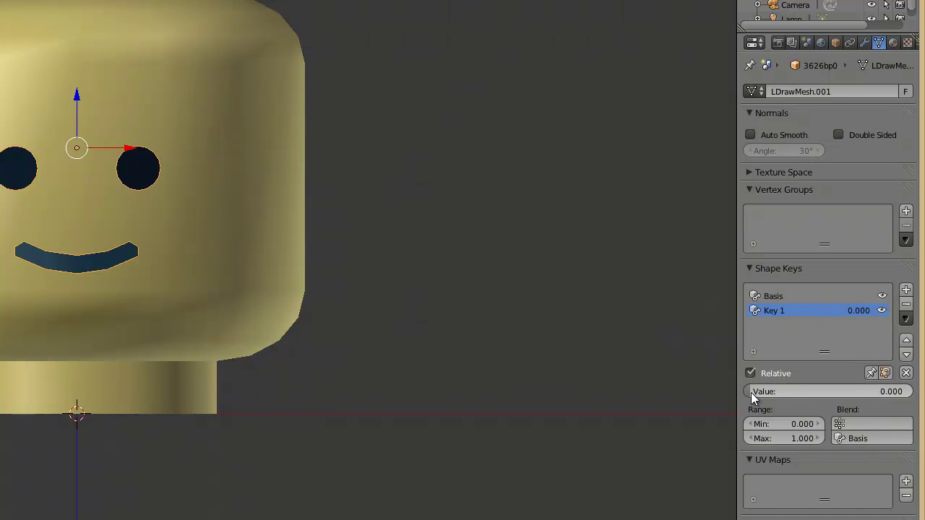
# Rename the second shape key to Smile and add a third shape key named Closed.
pyautogui.rightClick(806, 313)
pyautogui.click(867, 312)
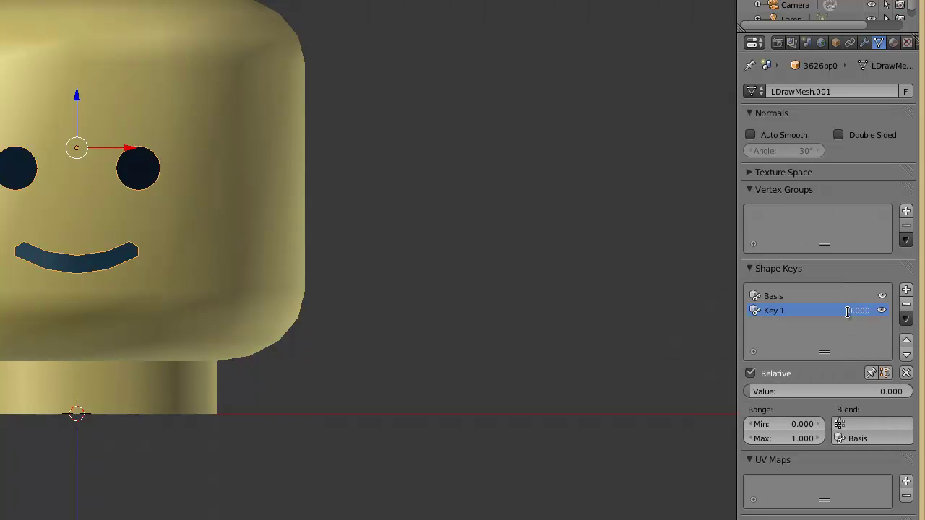
pyautogui.click(849, 310)
pyautogui.doubleClick(779, 311)
pyautogui.write('Smile')
pyautogui.press('Return')
pyautogui.click(906, 292)
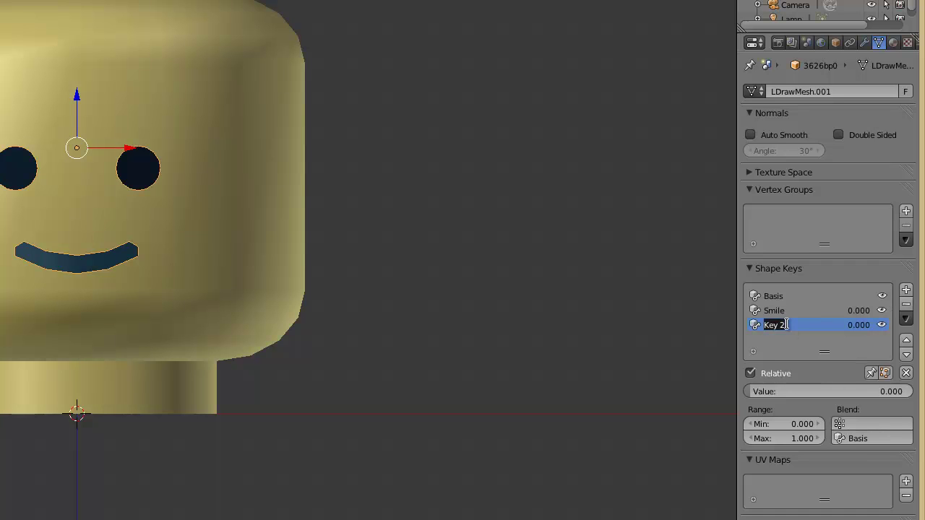
pyautogui.write('Closed')
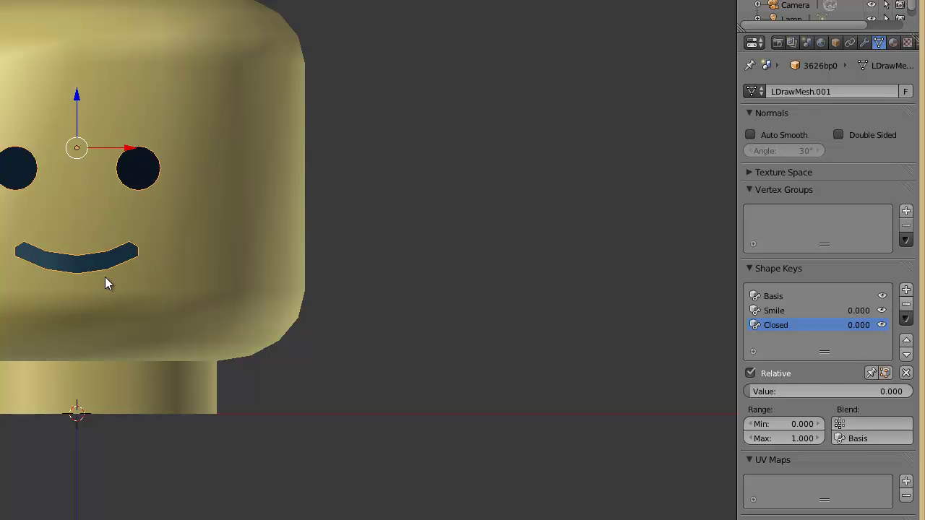
# With the Closed shape key active, box-select the whole mouth in Edit Mode, scale it to 0.1 along Z, and return to Object Mode.
pyautogui.press('Tab')
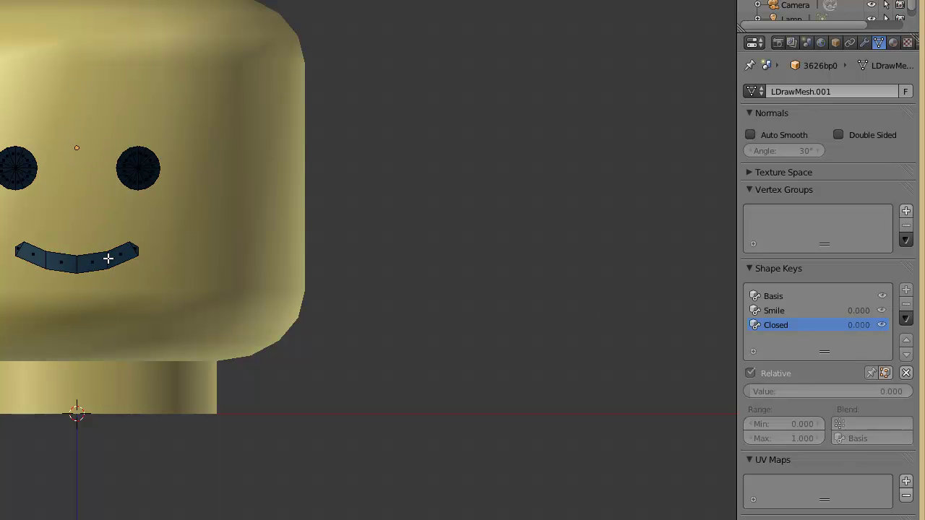
pyautogui.press('z')
pyautogui.keyDown('shift'); pyautogui.moveTo(113, 316); pyautogui.dragTo(118, 231, button='middle'); pyautogui.keyUp('shift')
pyautogui.scroll(5, 51, 209)
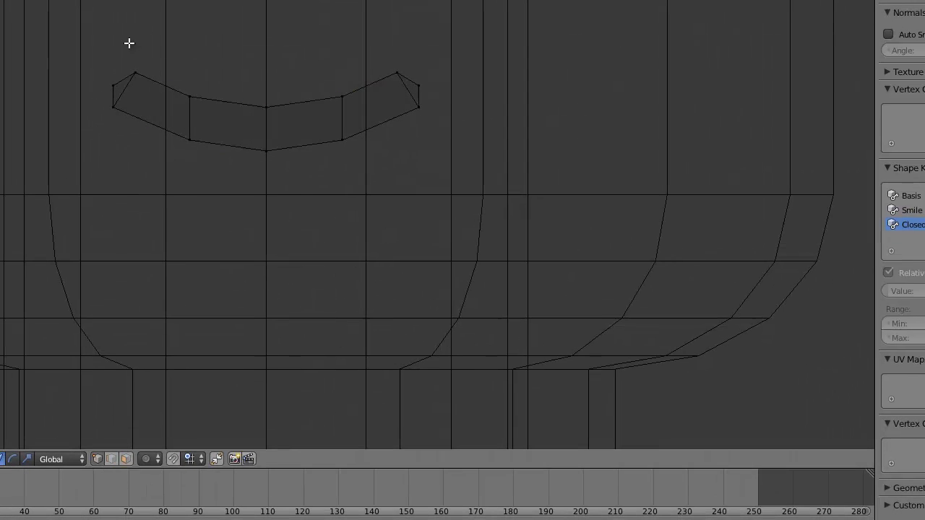
pyautogui.press('b')
pyautogui.moveTo(47, 47); pyautogui.dragTo(444, 162)
pyautogui.press('z')
pyautogui.keyDown('shift'); pyautogui.scroll(2, 440, 140); pyautogui.keyUp('shift')
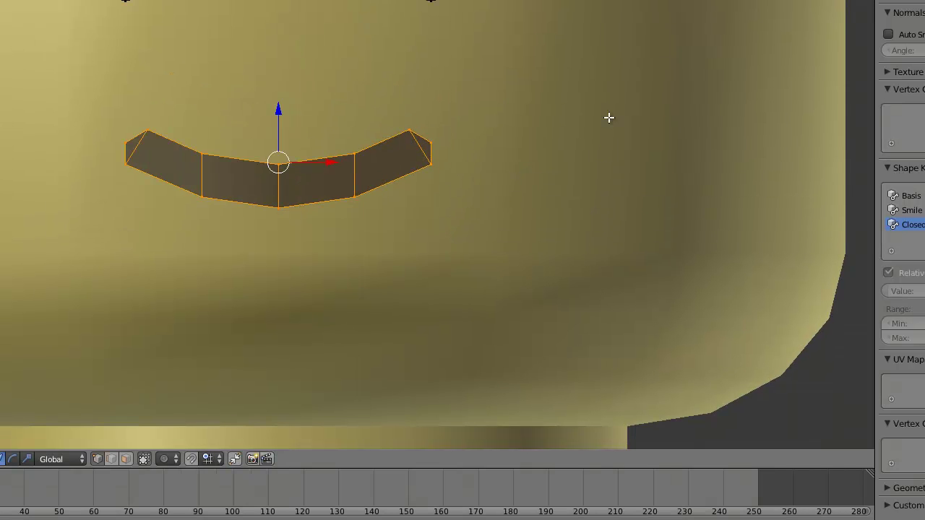
pyautogui.press('s')
pyautogui.press('z')
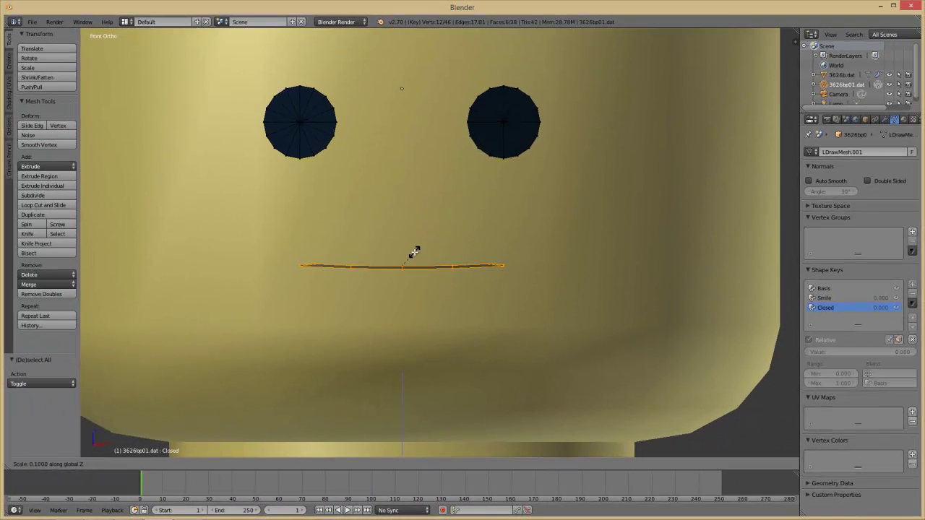
pyautogui.click(414, 253)
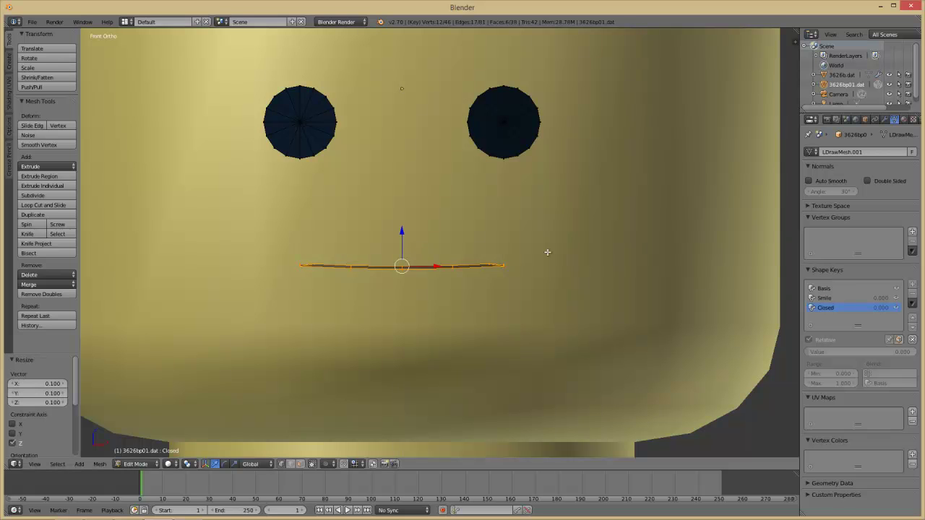
pyautogui.press('Tab')
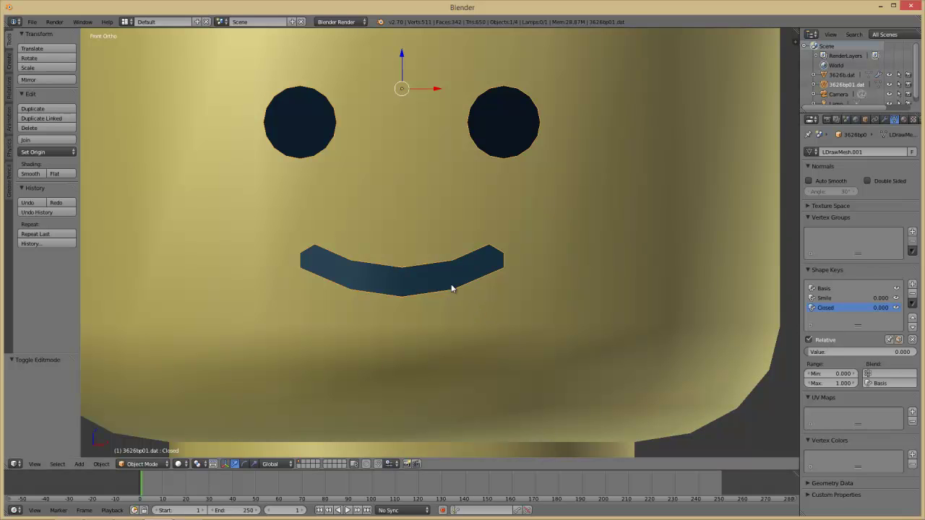
# Set the Closed shape key's value to 1.000 to preview the closed mouth.
pyautogui.click(827, 299)
pyautogui.moveTo(816, 353); pyautogui.dragTo(917, 357)
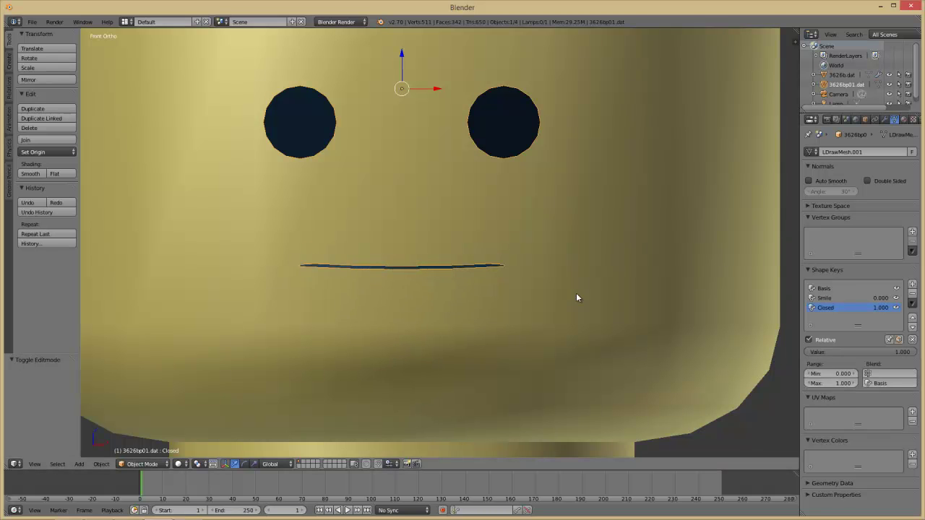
# Set the Closed shape key's value back to 0.000.
pyautogui.scroll(-4, 561, 292)
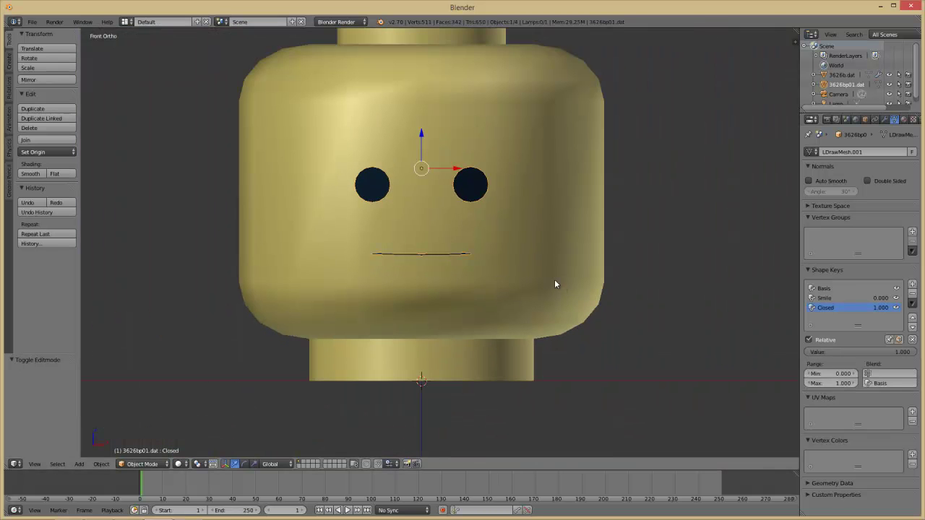
pyautogui.moveTo(555, 284); pyautogui.dragTo(541, 305, button='middle')
pyautogui.moveTo(873, 352); pyautogui.dragTo(714, 360)
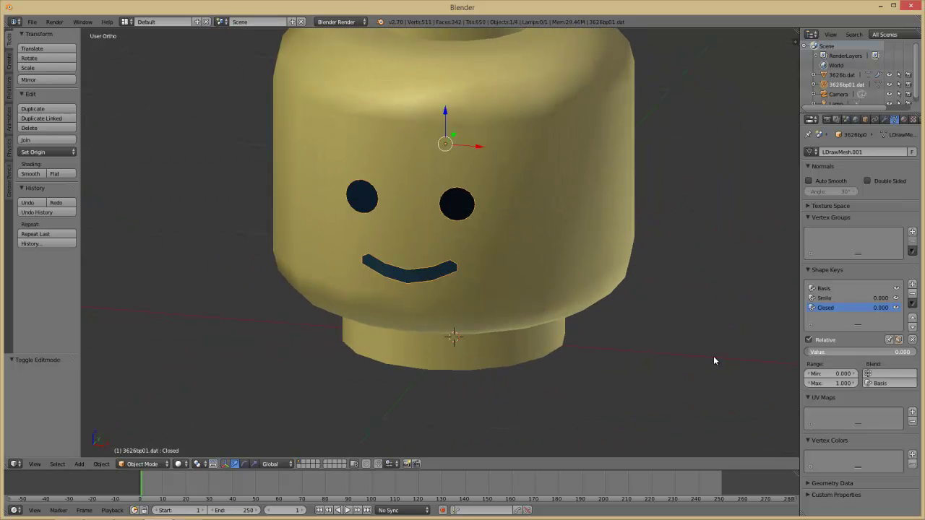
pyautogui.moveTo(843, 361); pyautogui.dragTo(683, 377)
# Add a fourth shape key to the face mesh and name it ooohhh.
pyautogui.doubleClick(825, 317)
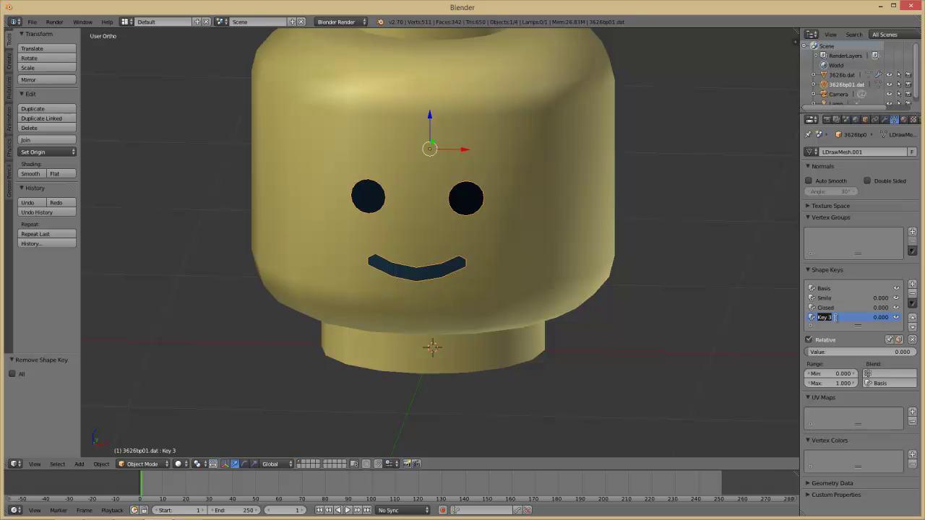
pyautogui.write('Oo')
pyautogui.press('Return')
# With the ooohhh key active, box-select the middle section of the mouth in front-view Edit Mode and enlarge it along Z.
pyautogui.scroll(2, 477, 243)
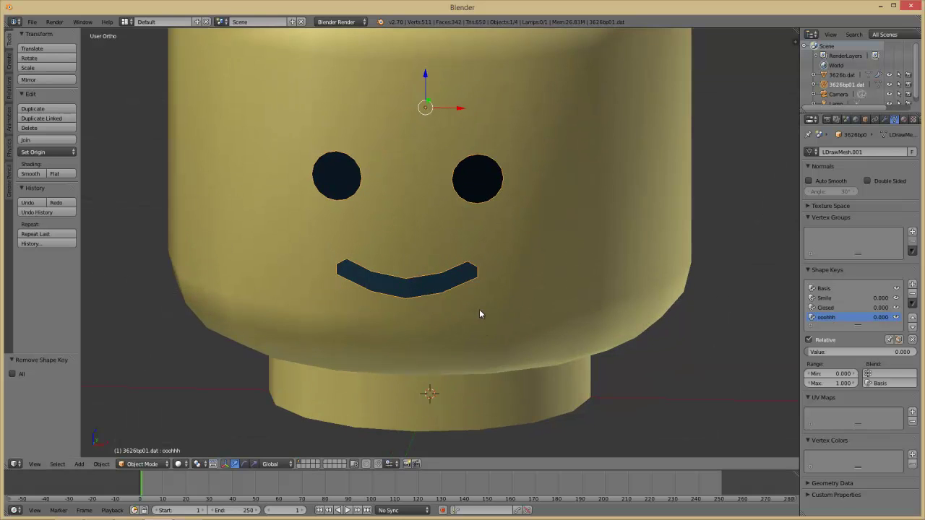
pyautogui.scroll(1, 479, 310)
pyautogui.press('KP_1')
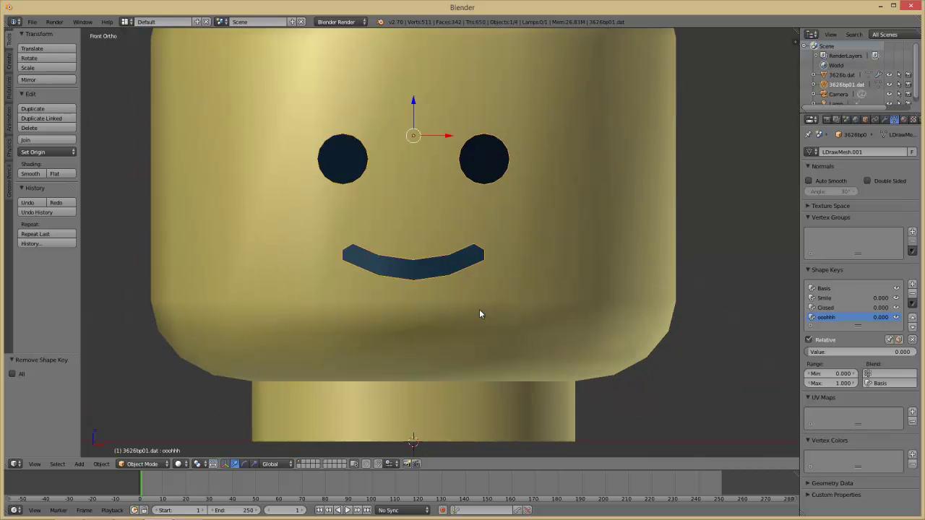
pyautogui.scroll(1, 426, 214)
pyautogui.press('Tab')
pyautogui.press('a')
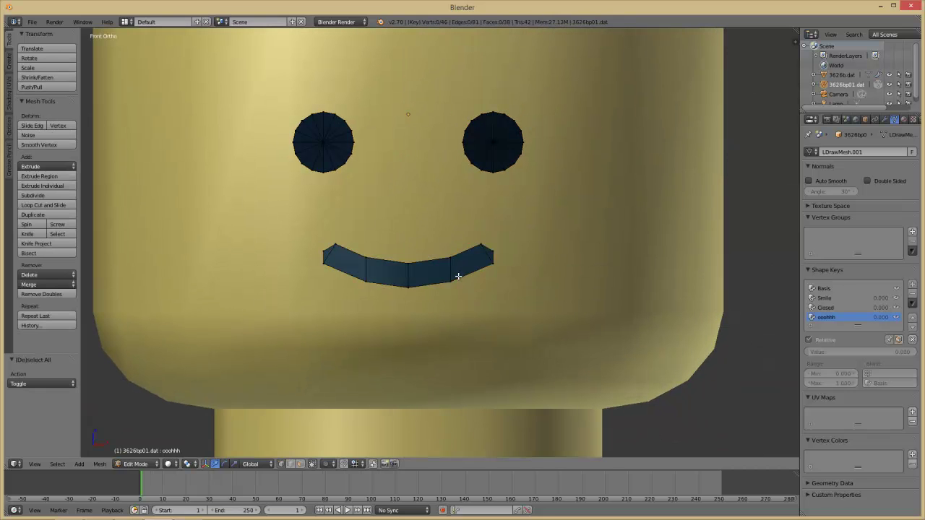
pyautogui.press('z')
pyautogui.press('b')
pyautogui.moveTo(352, 246); pyautogui.dragTo(463, 285)
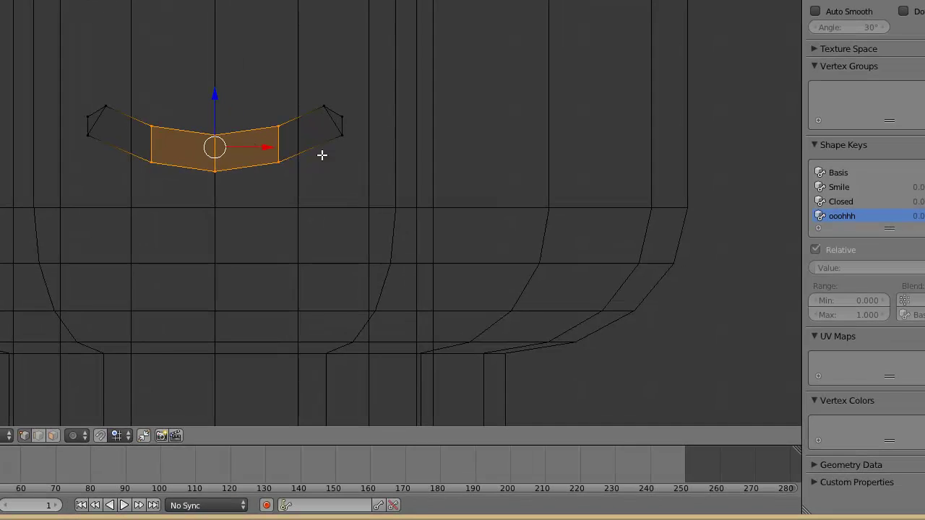
pyautogui.press('s')
pyautogui.press('z')
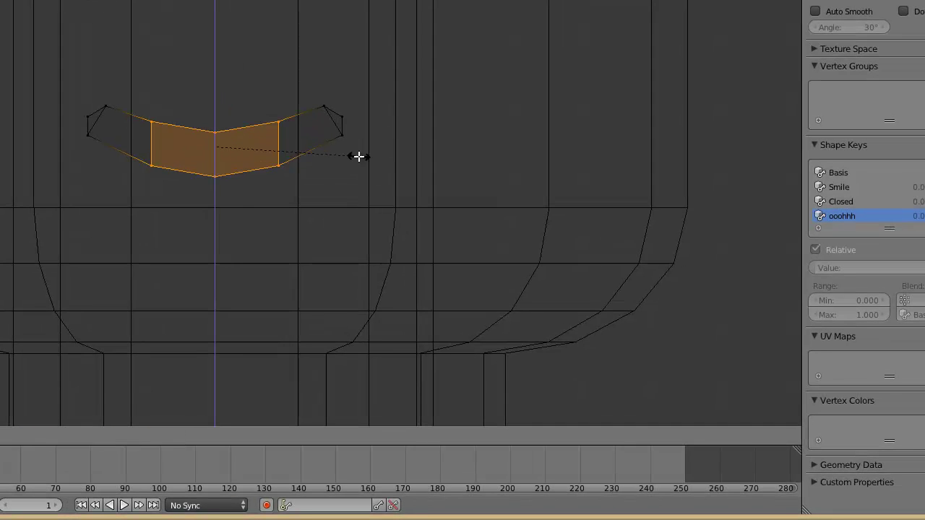
pyautogui.click(371, 161)
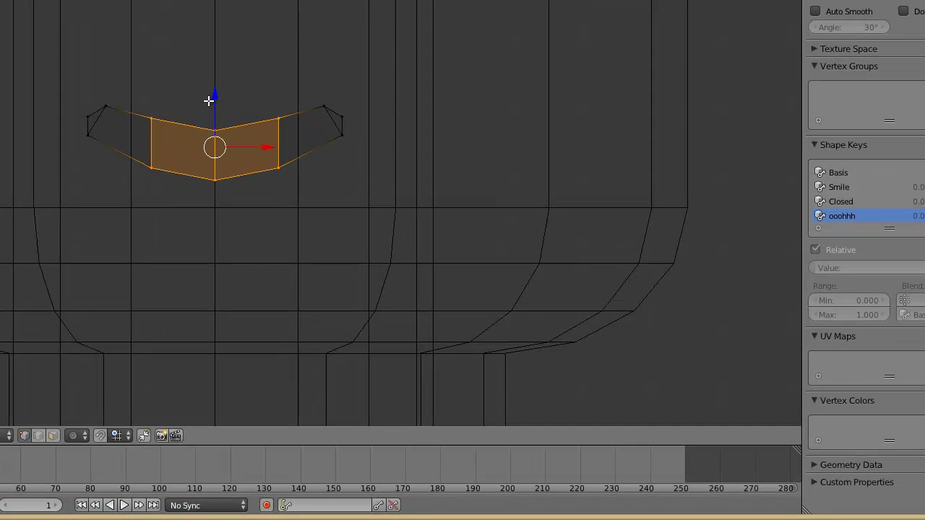
# Raise the mouth's middle section along Z so its upper edge arches above the mouth corners.
pyautogui.moveTo(221, 103); pyautogui.dragTo(214, 66)
pyautogui.rightClick(215, 107)
pyautogui.press('z')
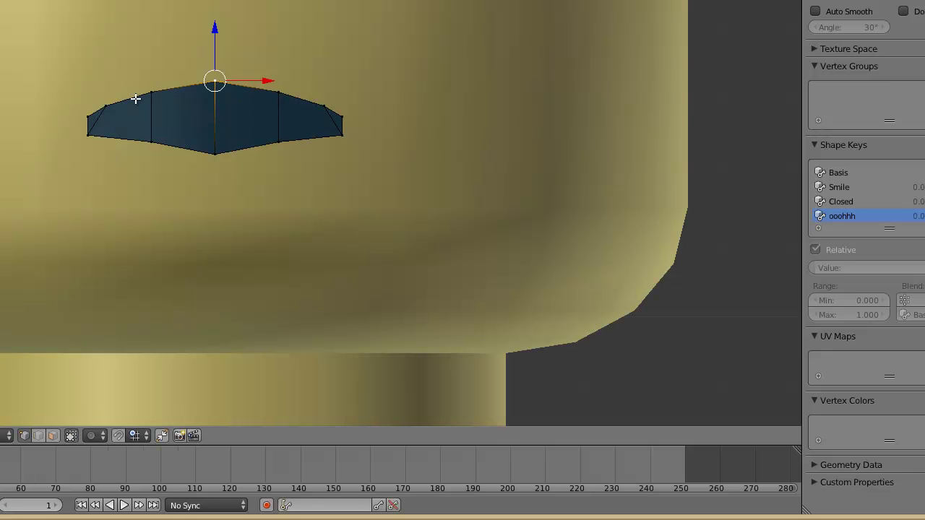
# Try to lower the three bottom middle vertices of the mouth one at a time along Z.
pyautogui.rightClick(156, 139)
pyautogui.moveTo(152, 117); pyautogui.dragTo(153, 137)
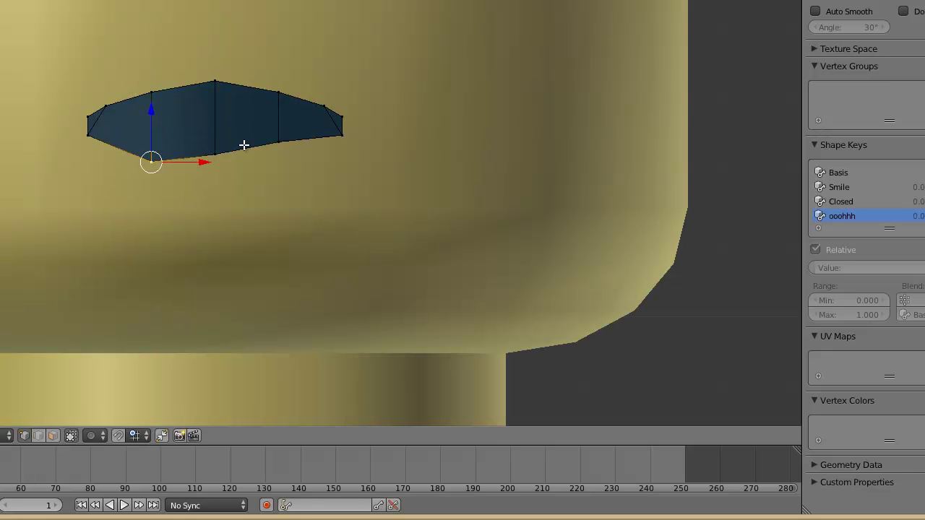
pyautogui.rightClick(214, 152)
pyautogui.moveTo(210, 119); pyautogui.dragTo(214, 140)
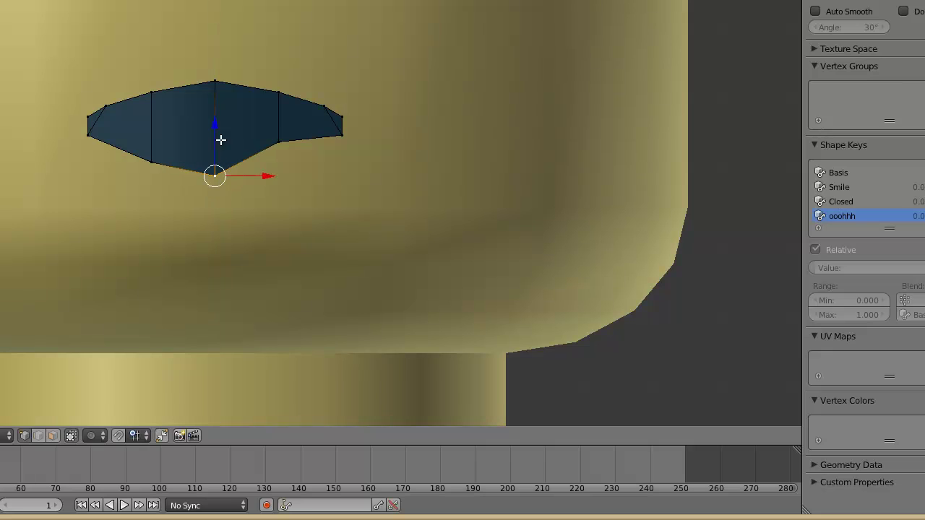
pyautogui.rightClick(285, 140)
pyautogui.press('z')
pyautogui.press('g')
pyautogui.press('z')
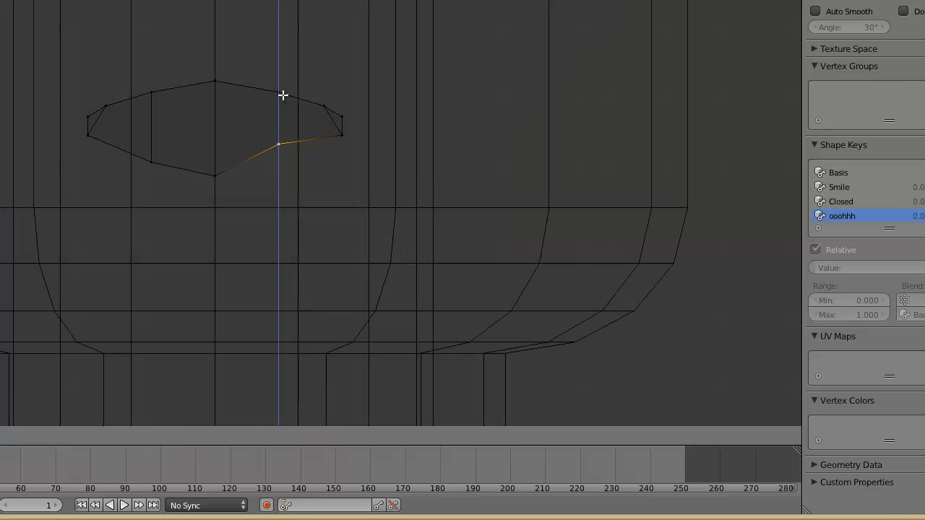
pyautogui.press('Escape')
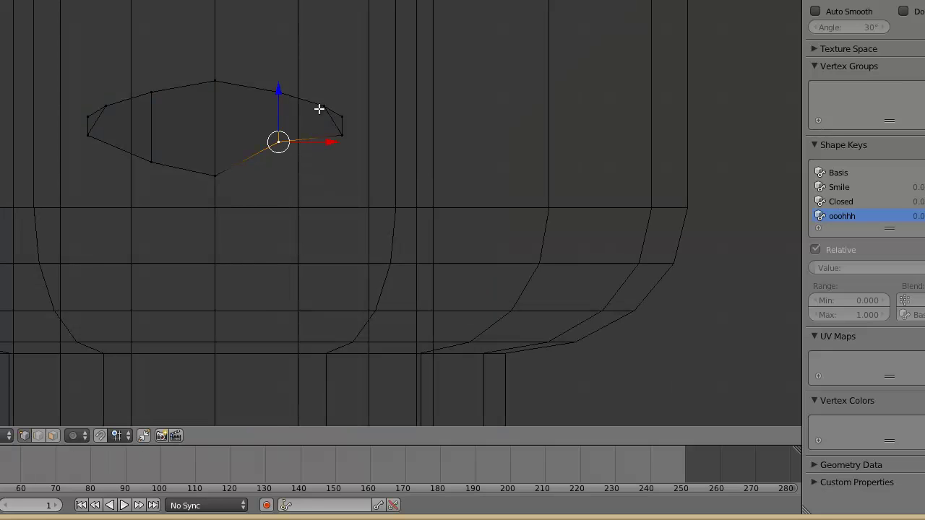
# Undo the individual moves of the mouth's bottom vertices.
pyautogui.hotkey('ctrl', 'z')
pyautogui.hotkey('ctrl', 'z')
pyautogui.hotkey('ctrl', 'z')
pyautogui.hotkey('ctrl', 'z')
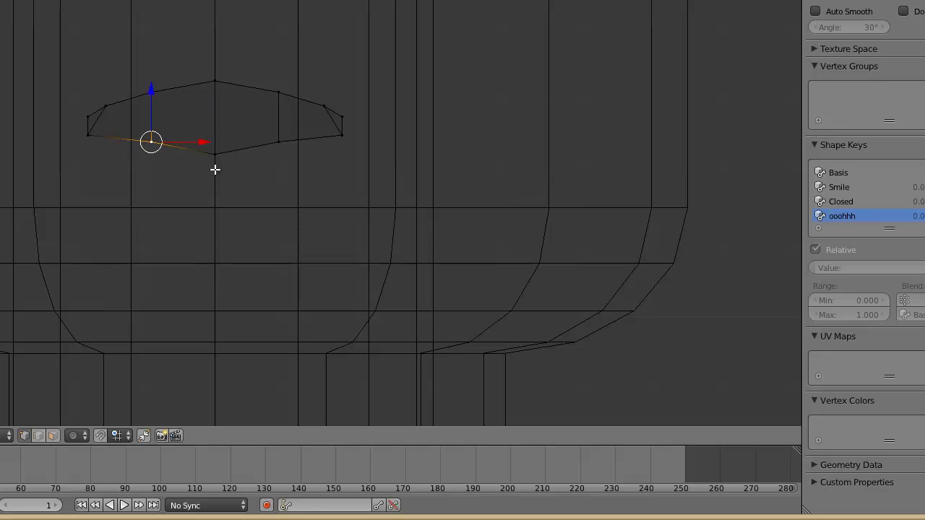
# Select the three bottom middle vertices of the mouth together and move them down along Z.
pyautogui.keyDown('shift'); pyautogui.rightClick(287, 145); pyautogui.keyUp('shift')
pyautogui.keyDown('shift'); pyautogui.rightClick(213, 156); pyautogui.keyUp('shift')
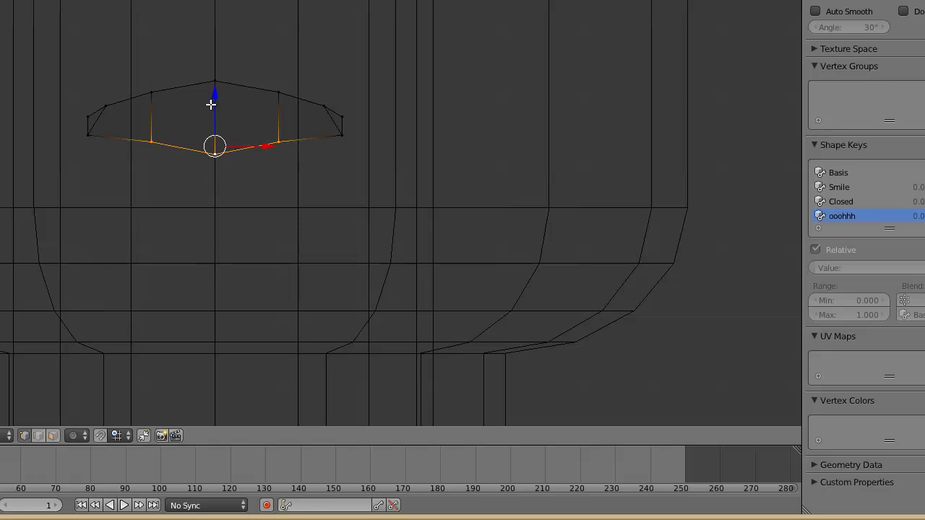
pyautogui.press('g')
pyautogui.press('z')
pyautogui.click(214, 138)
# Select the vertices at both ends of the mouth and scale them inward along X to narrow it.
pyautogui.rightClick(87, 115)
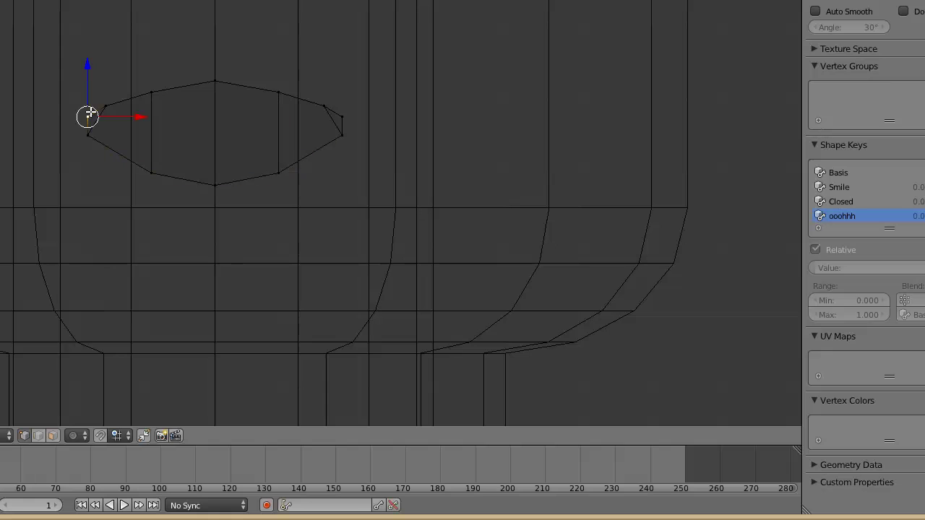
pyautogui.keyDown('shift'); pyautogui.rightClick(88, 135); pyautogui.keyUp('shift')
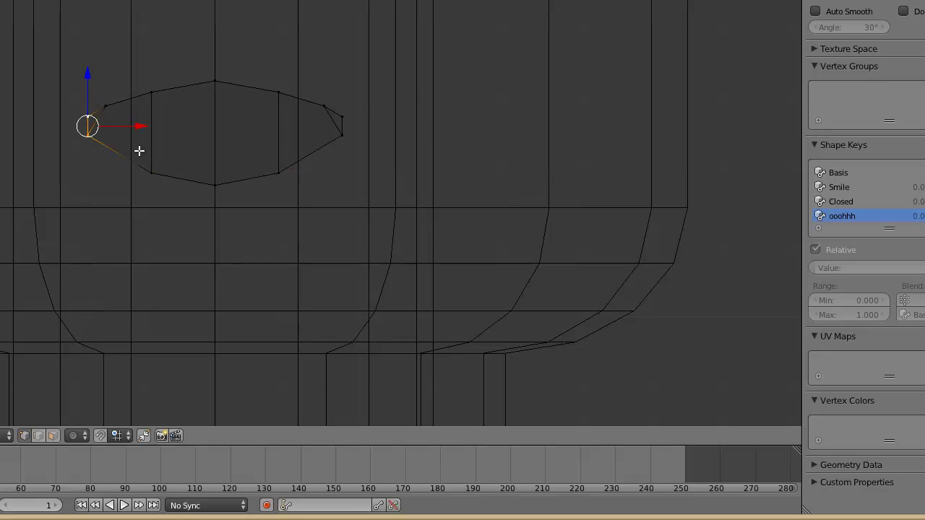
pyautogui.keyDown('shift'); pyautogui.rightClick(122, 101); pyautogui.keyUp('shift')
pyautogui.press('b')
pyautogui.moveTo(293, 89); pyautogui.dragTo(354, 145)
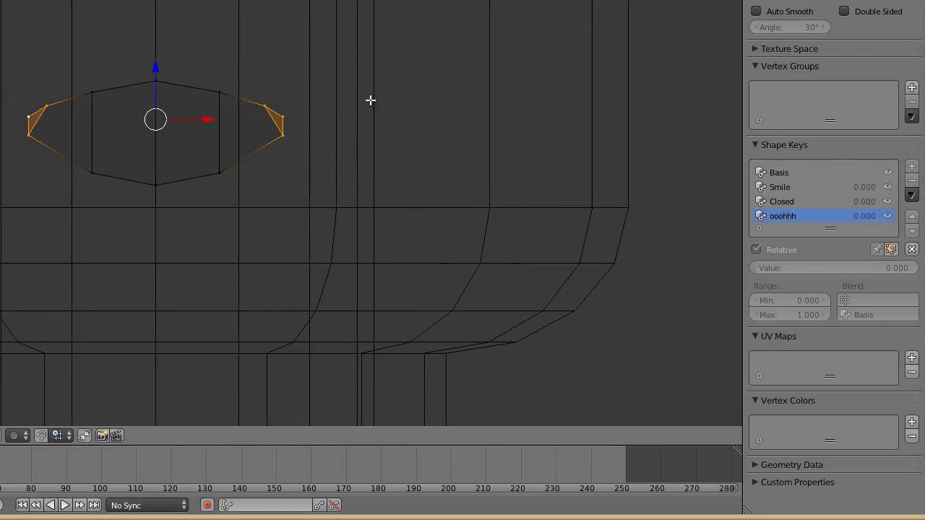
pyautogui.press('s')
pyautogui.press('x')
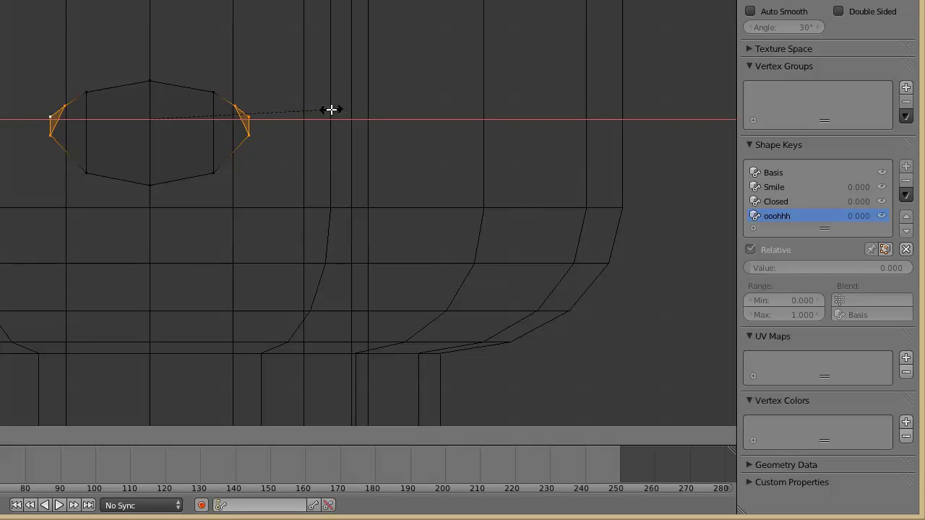
pyautogui.click(331, 109)
# In side view, move the mouth's end vertices forward along Y to the face surface and check the shape from the front.
pyautogui.press('z')
pyautogui.press('KP_3')
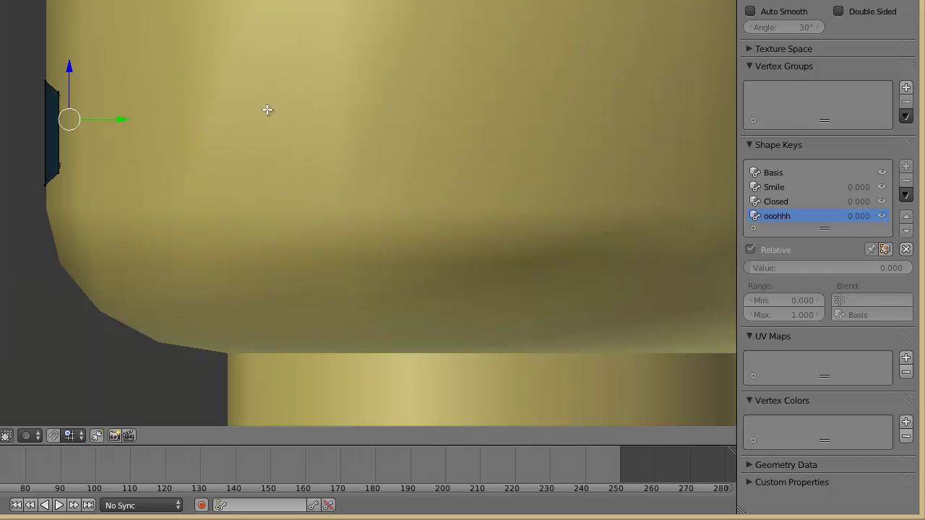
pyautogui.press('g')
pyautogui.press('y')
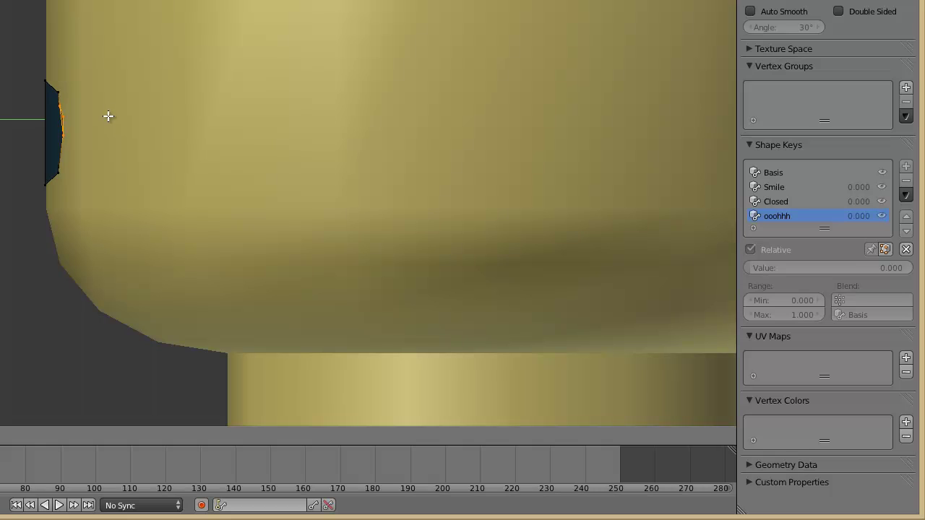
pyautogui.click(108, 116)
pyautogui.moveTo(29, 172); pyautogui.dragTo(101, 174, button='middle')
pyautogui.press('KP_6')
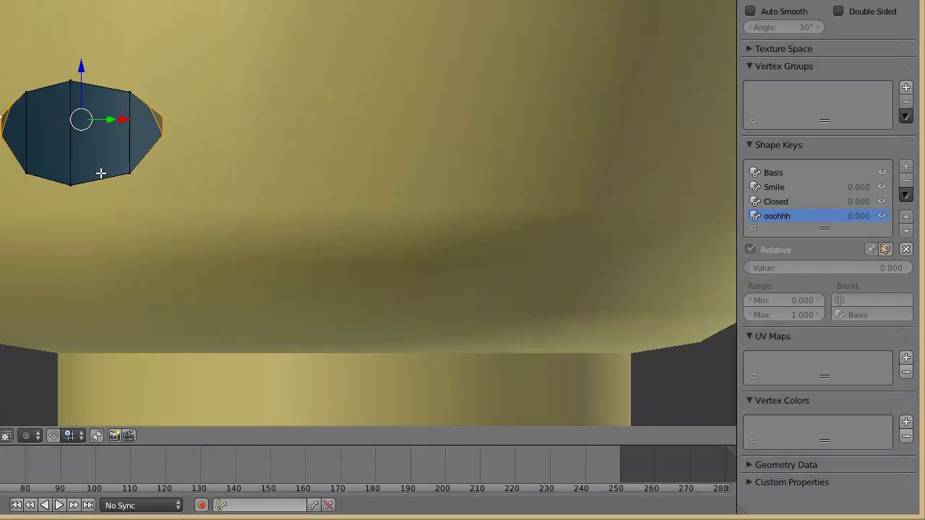
pyautogui.press('KP_6')
pyautogui.press('KP_6')
# Try to move only the lower left corner vertex of the mouth down along Z and inward along X.
pyautogui.press('z')
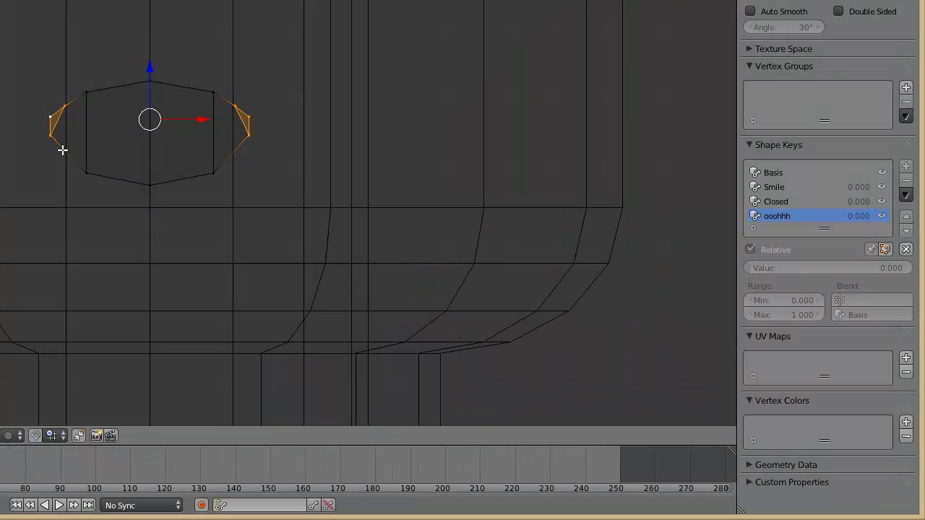
pyautogui.rightClick(50, 138)
pyautogui.press('g')
pyautogui.press('z')
pyautogui.click(56, 120)
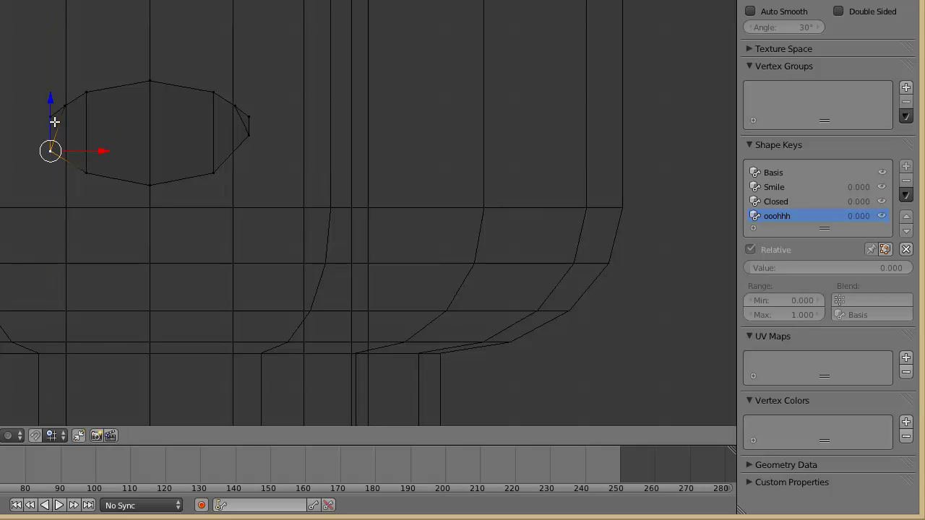
pyautogui.press('z')
pyautogui.press('g')
pyautogui.press('x')
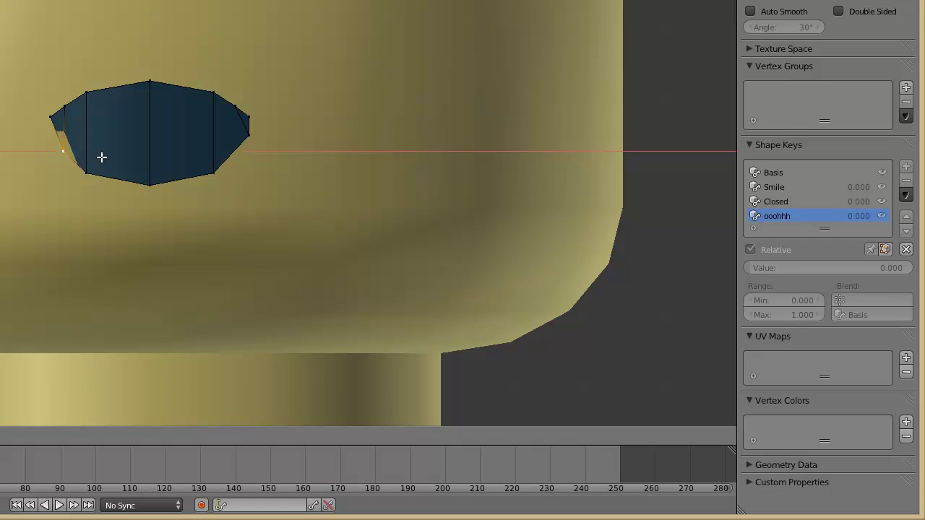
pyautogui.click(101, 156)
pyautogui.press('g')
pyautogui.press('z')
pyautogui.press('x')
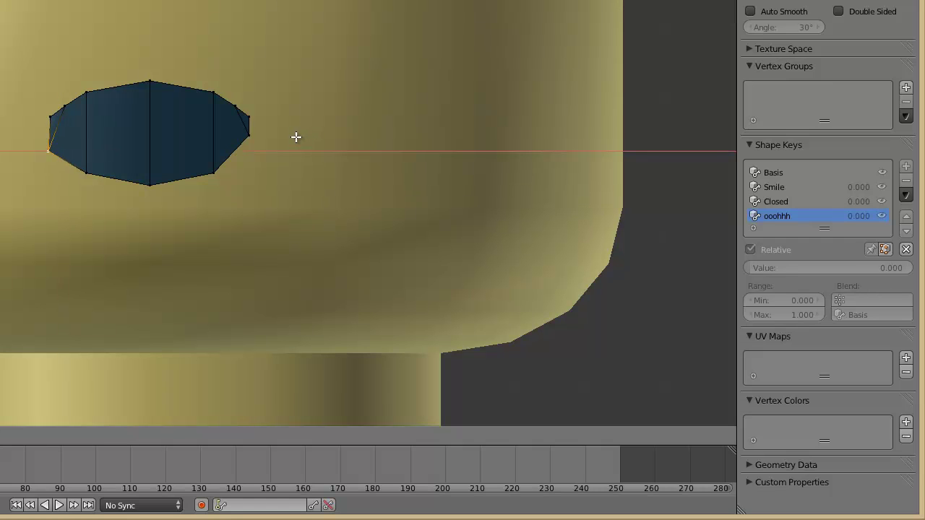
pyautogui.rightClick(295, 137)
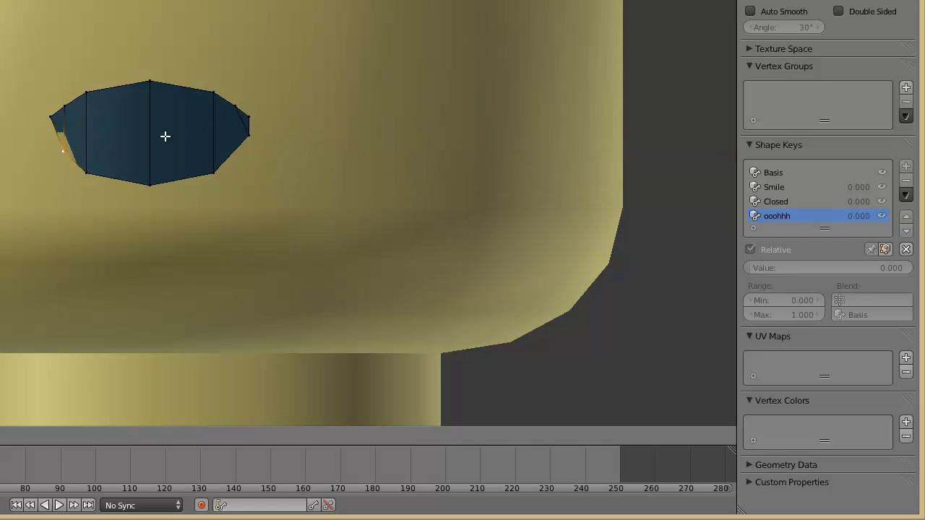
pyautogui.hotkey('ctrl', 'z')
pyautogui.hotkey('ctrl', 'z')
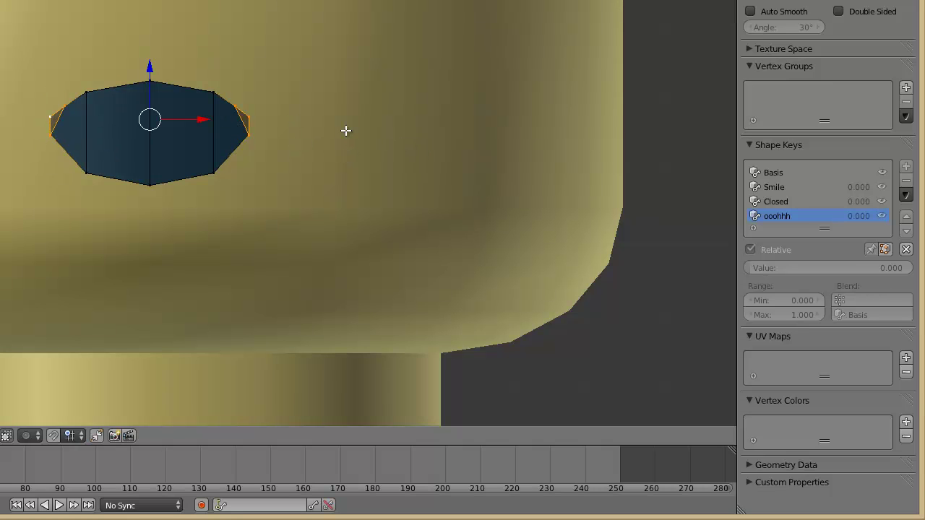
# Select both lower corner vertices of the mouth, move them down along Z, and scale them inward along X.
pyautogui.rightClick(253, 135)
pyautogui.keyDown('shift'); pyautogui.rightClick(45, 137); pyautogui.keyUp('shift')
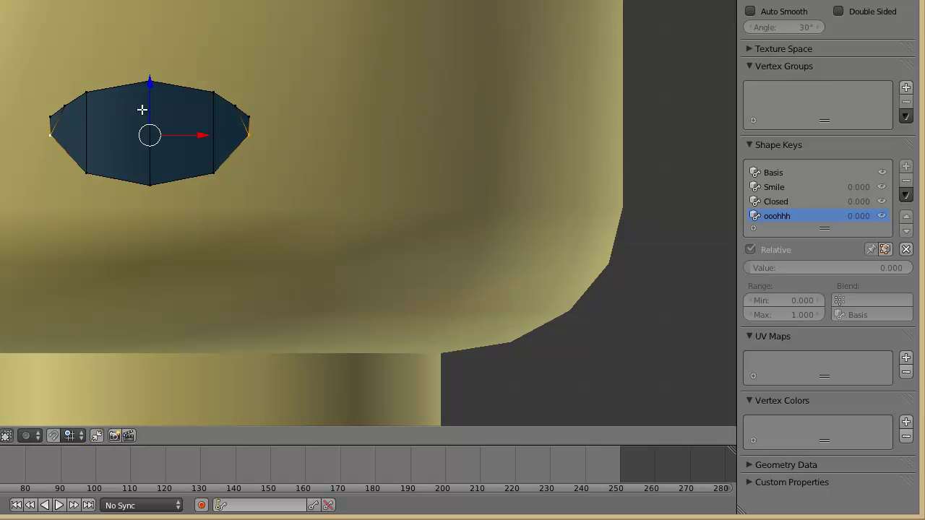
pyautogui.press('g')
pyautogui.click(155, 110)
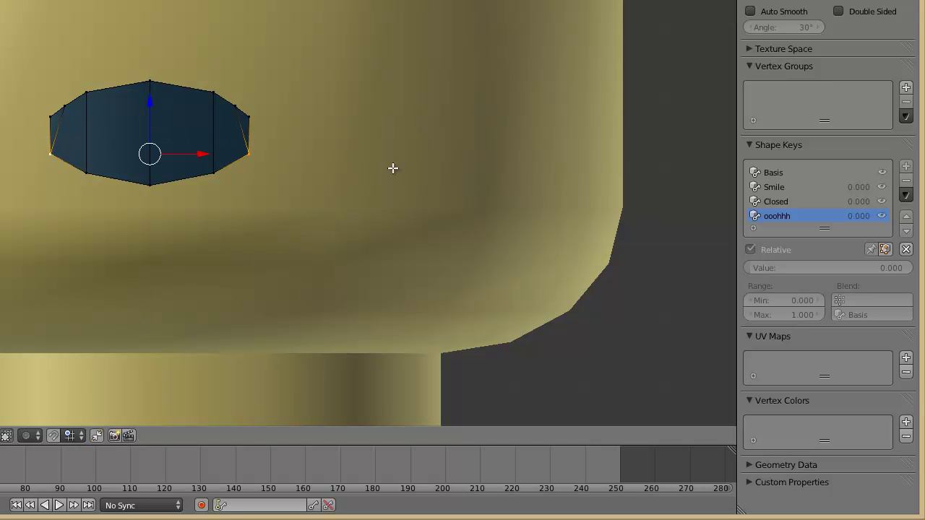
pyautogui.press('s')
pyautogui.press('x')
pyautogui.click(364, 164)
# In side view, shift the lower corner vertices slightly forward along Y to sit on the face surface.
pyautogui.press('KP_3')
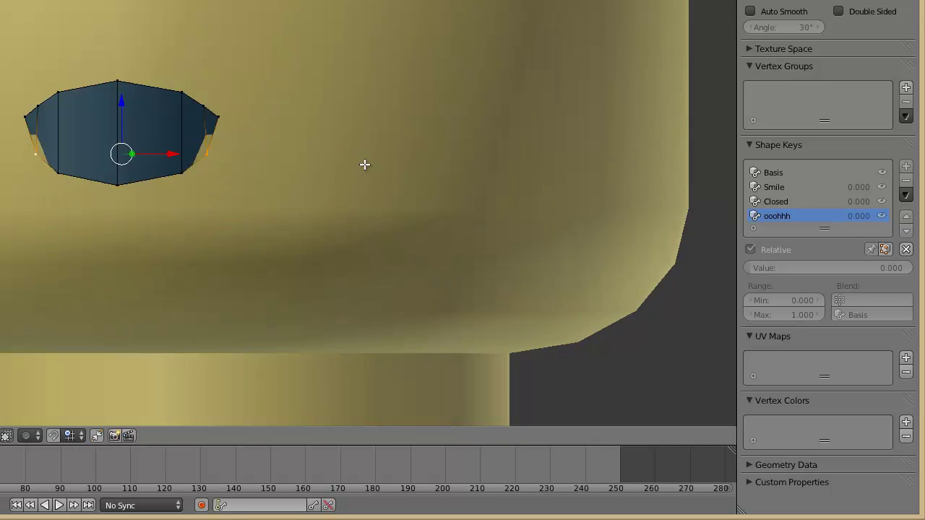
pyautogui.press('z')
pyautogui.press('s')
pyautogui.press('y')
pyautogui.click(103, 150)
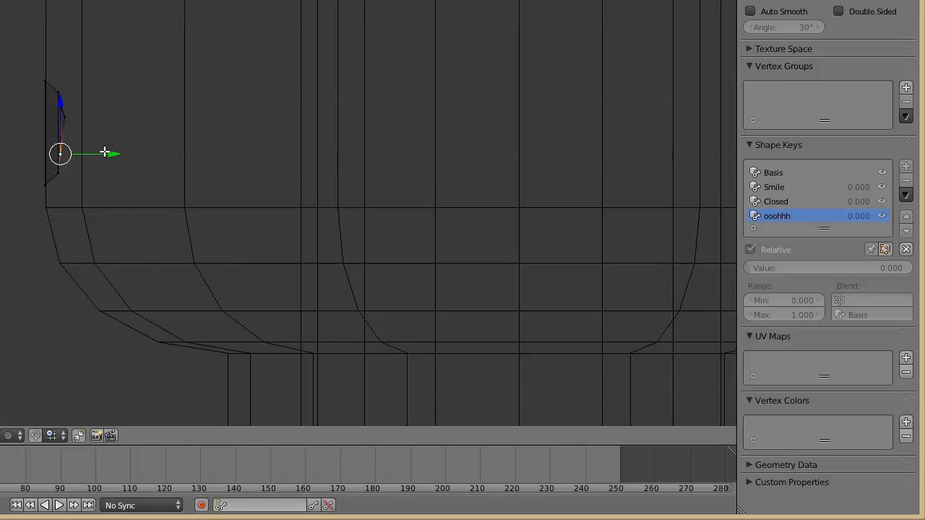
pyautogui.press('Tab')
pyautogui.press('Tab')
pyautogui.press('z')
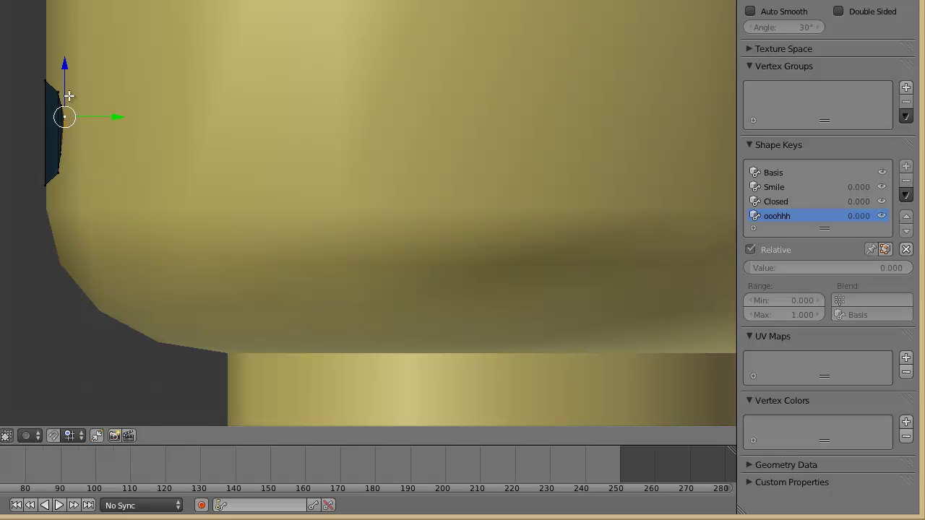
pyautogui.press('s')
pyautogui.press('y')
pyautogui.press('Escape')
# In front view, lower the mouth's two outermost side vertices slightly along Z and leave Edit Mode.
pyautogui.press('z')
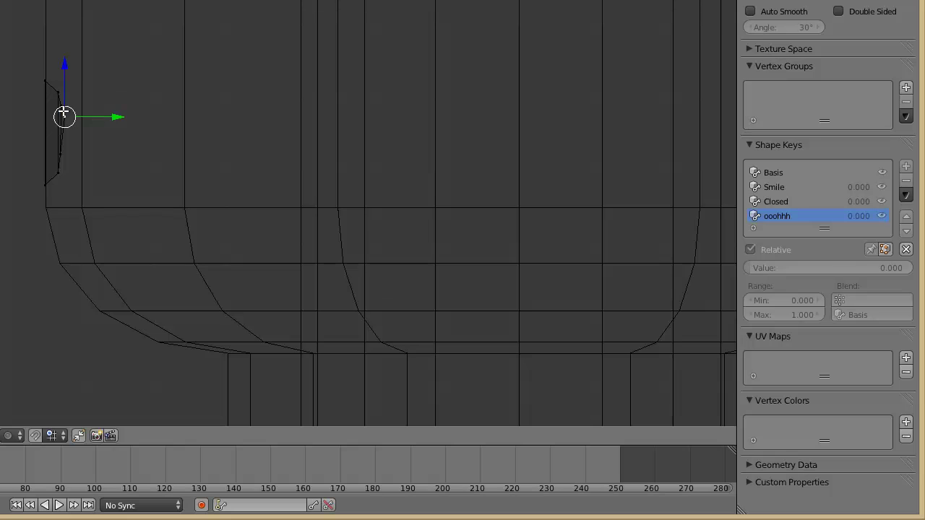
pyautogui.press('KP_1')
pyautogui.press('z')
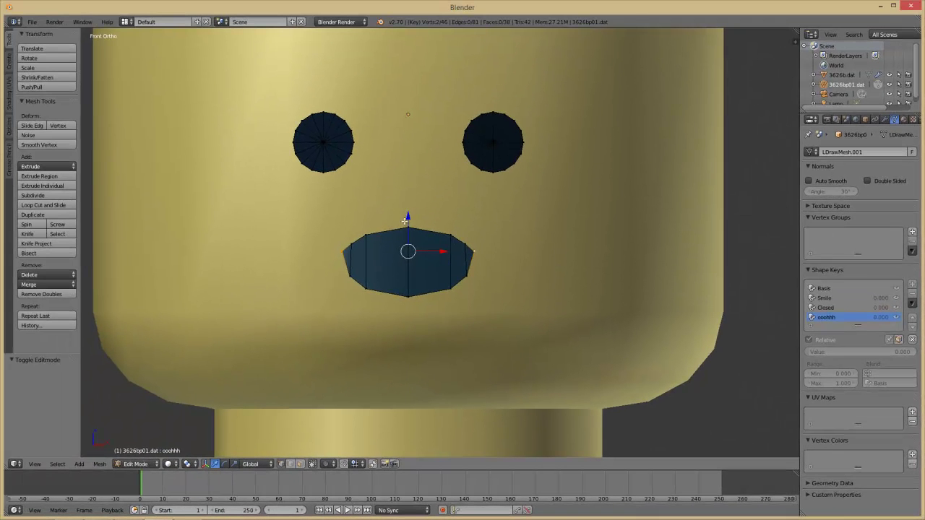
pyautogui.click(406, 222)
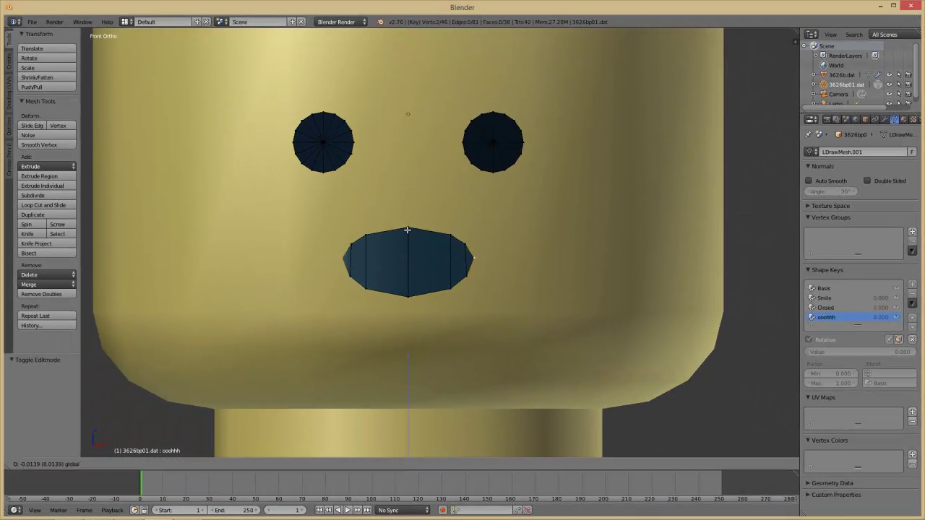
pyautogui.press('Tab')
# Preview the mouth deformation by raising the ooohhh shape key and the Closed shape key to 1.000 each.
pyautogui.scroll(-4, 543, 262)
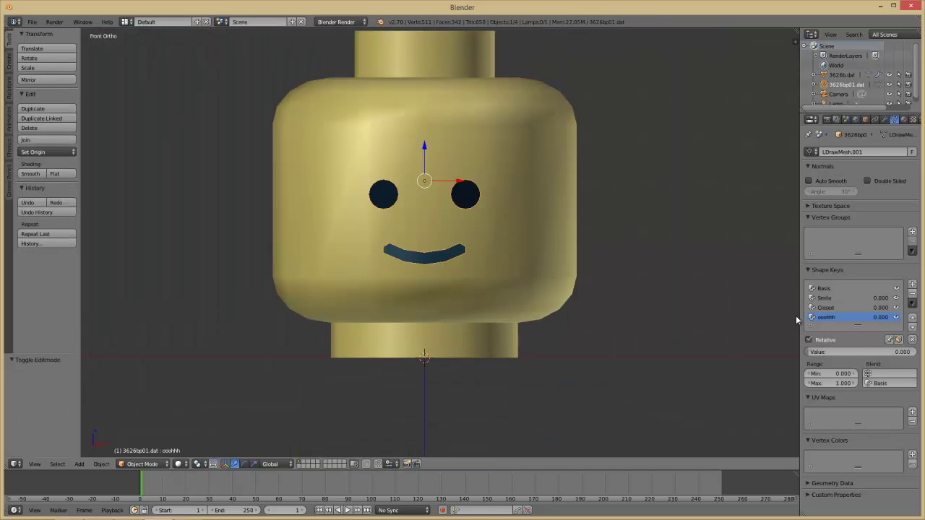
pyautogui.moveTo(831, 352); pyautogui.dragTo(904, 352)
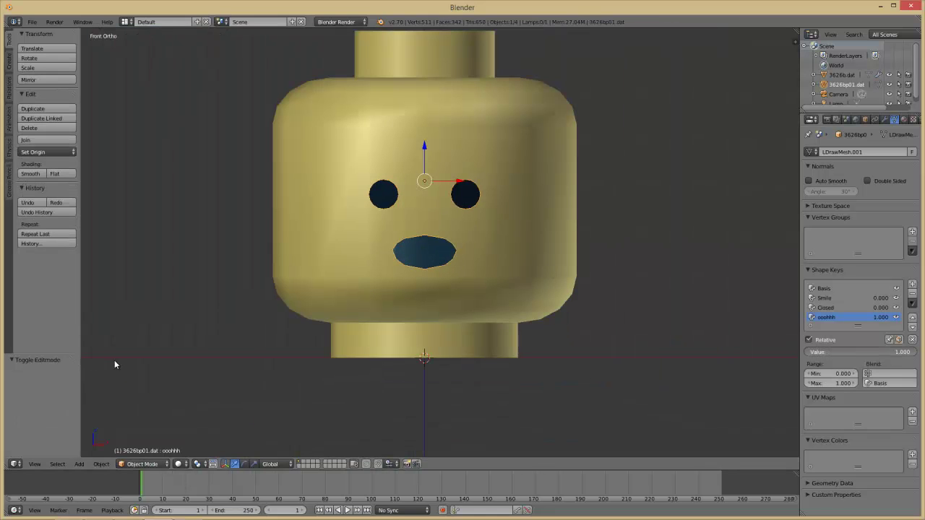
pyautogui.hotkey('ctrl', 'z')
pyautogui.hotkey('ctrl', 'shift', 'z')
pyautogui.hotkey('ctrl', 'z')
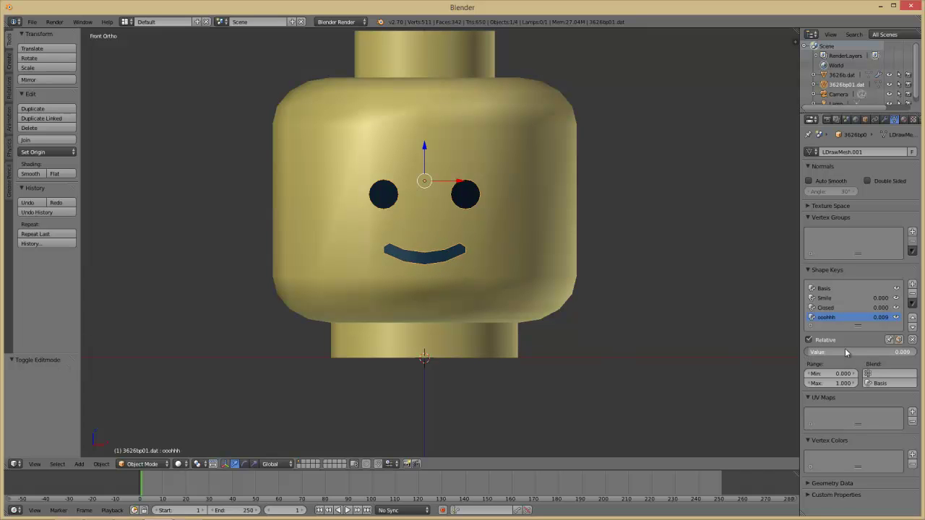
pyautogui.moveTo(845, 352); pyautogui.dragTo(912, 352)
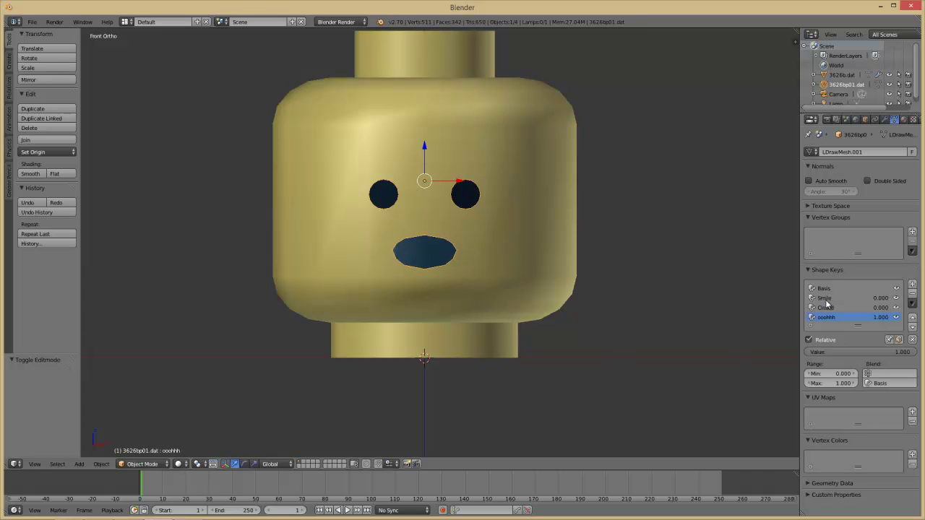
pyautogui.click(828, 307)
pyautogui.moveTo(834, 352); pyautogui.dragTo(793, 322)
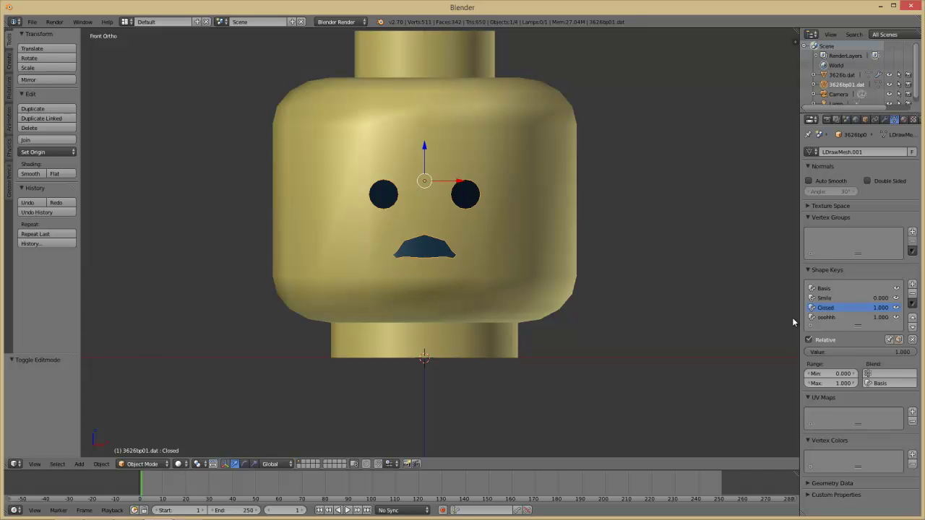
# Reset the ooohhh and Closed shape keys to 0.000.
pyautogui.click(826, 317)
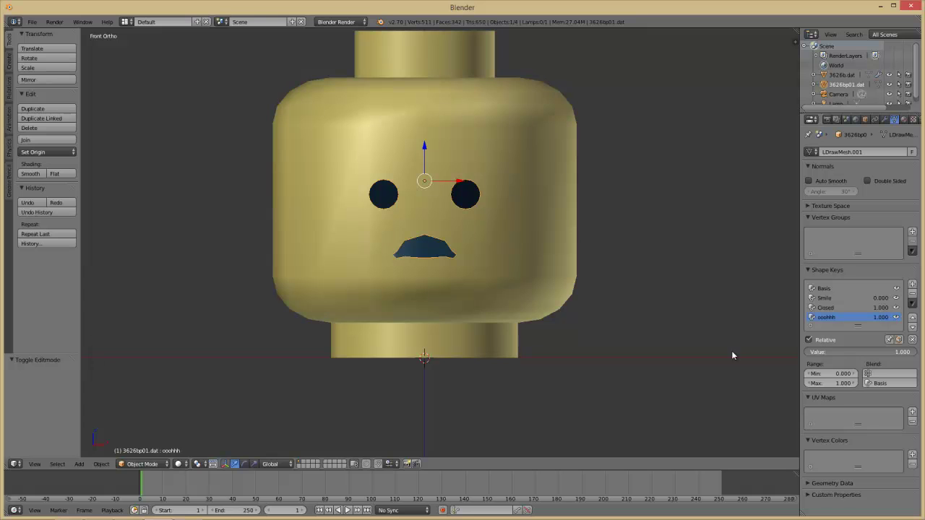
pyautogui.moveTo(731, 351); pyautogui.dragTo(613, 343)
pyautogui.click(826, 308)
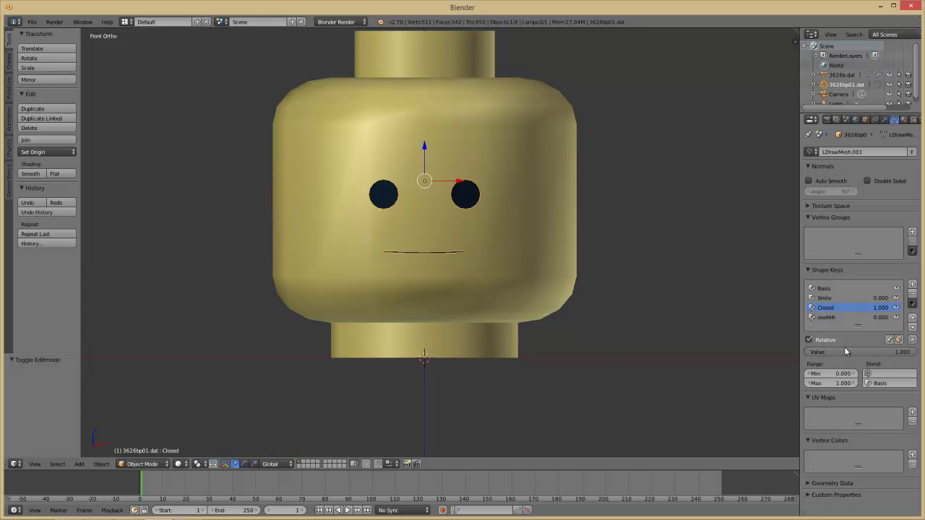
pyautogui.moveTo(845, 350); pyautogui.dragTo(608, 350)
# Render the current frame of the minifig head with all mouth shape keys at 0.000.
pyautogui.scroll(2, 466, 248)
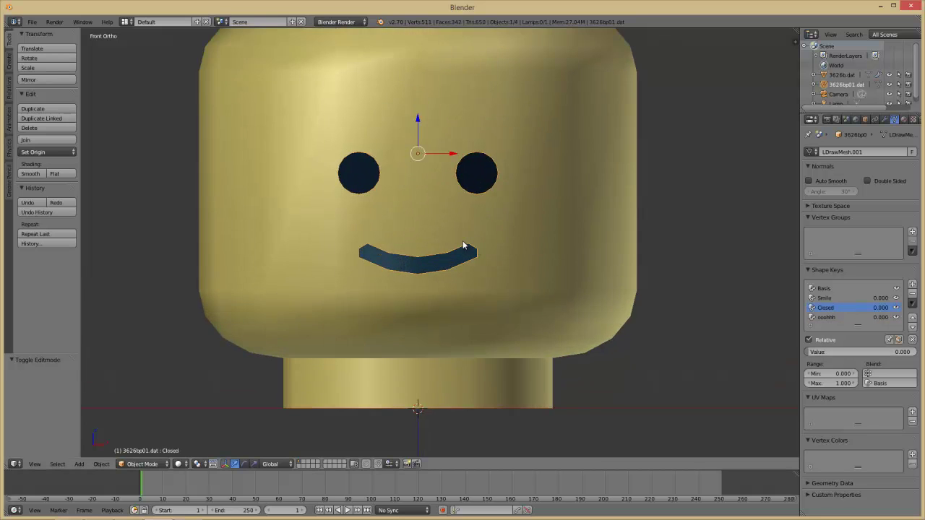
pyautogui.scroll(1, 464, 246)
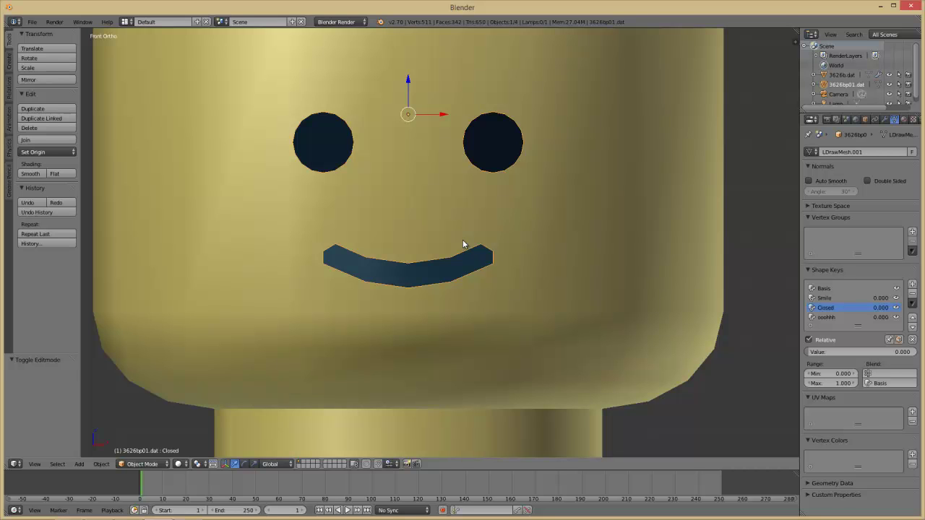
pyautogui.press('F12')
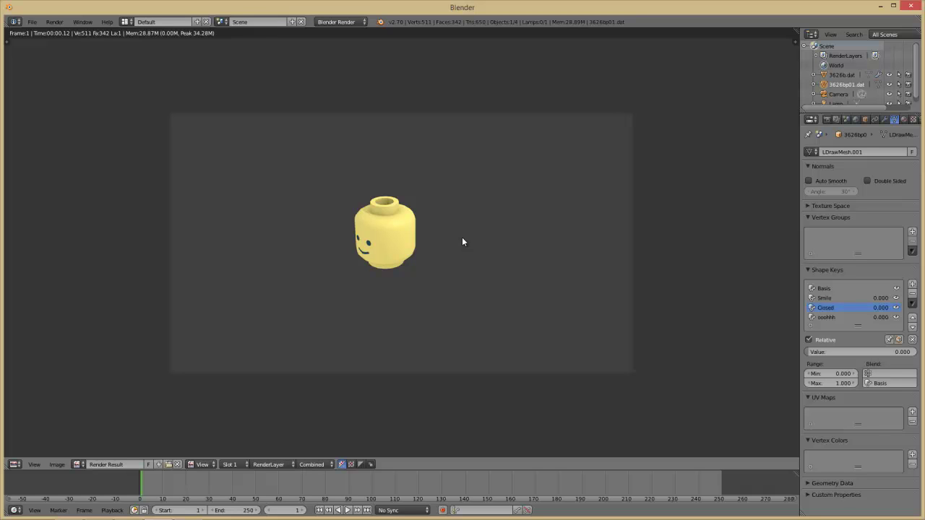
pyautogui.hotkey('alt', 'Tab')
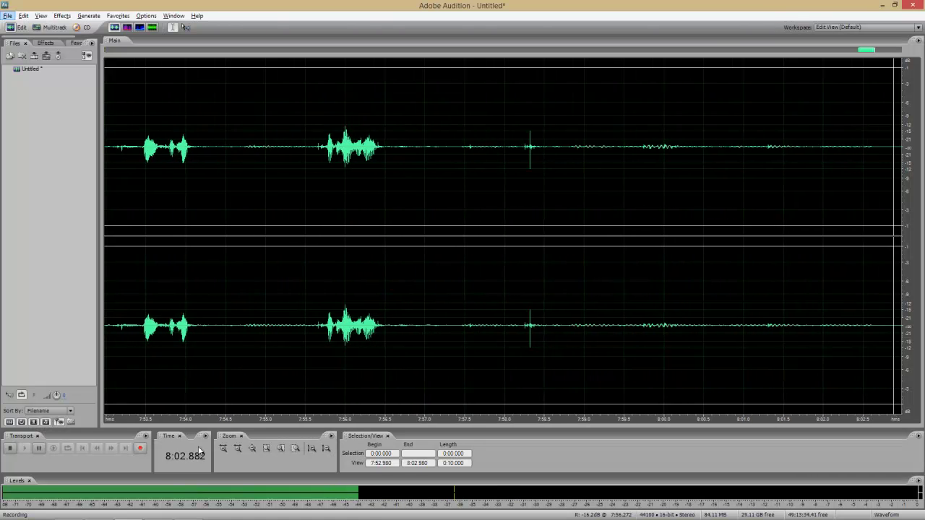
pyautogui.click(10, 448)
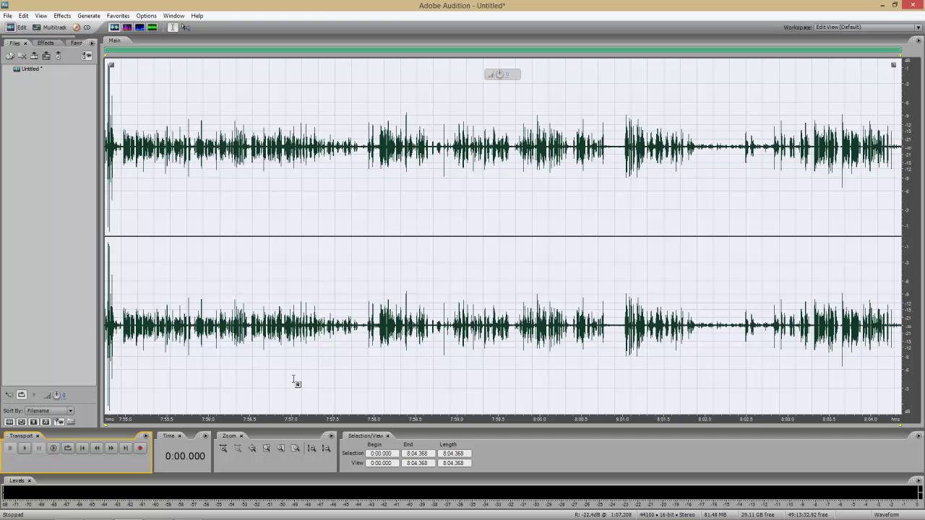
pyautogui.hotkey('alt', 'Tab')
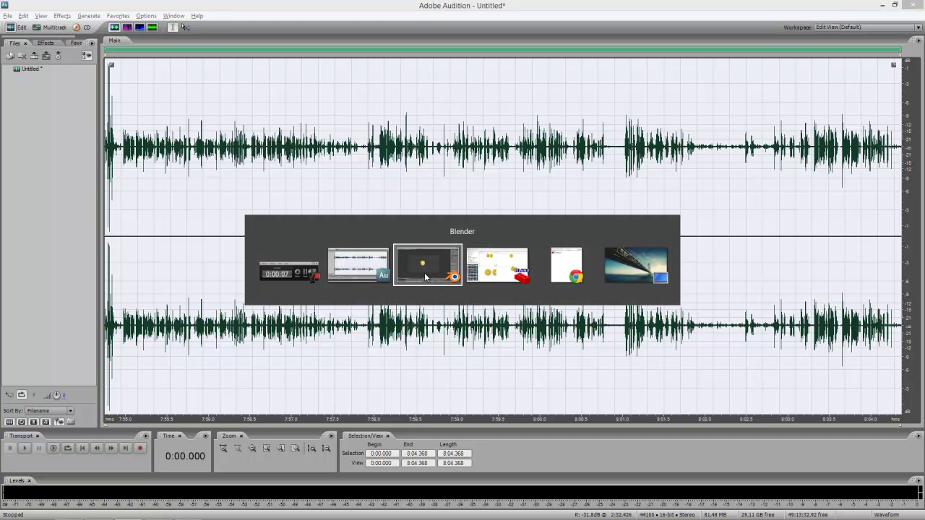